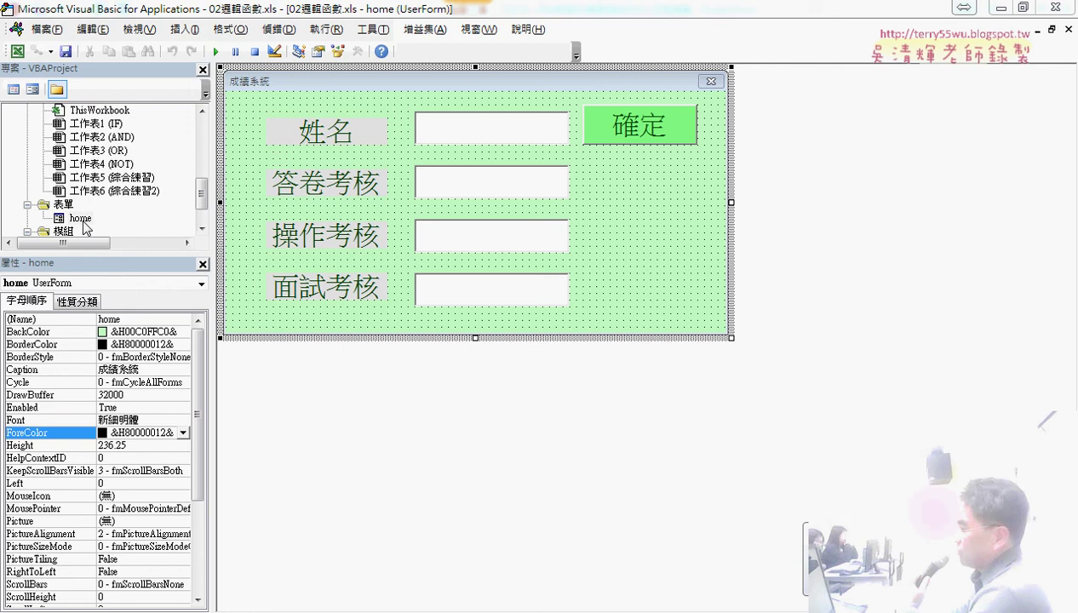
# Open the home UserForm from 表單 in design view and bring up the Toolbox beside it.
pyautogui.doubleClick(81, 219)
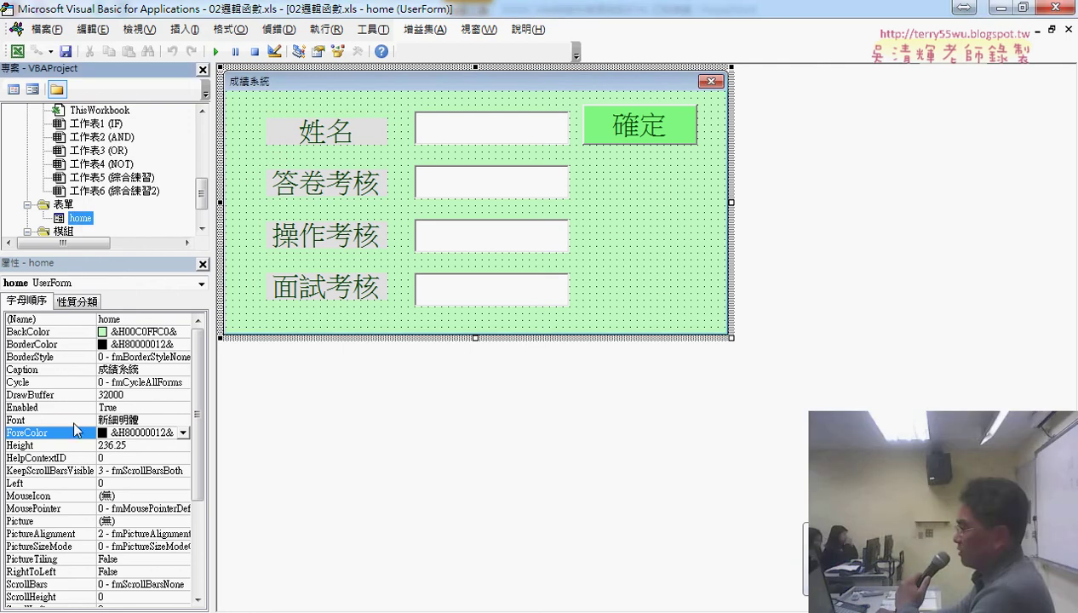
pyautogui.click(673, 214)
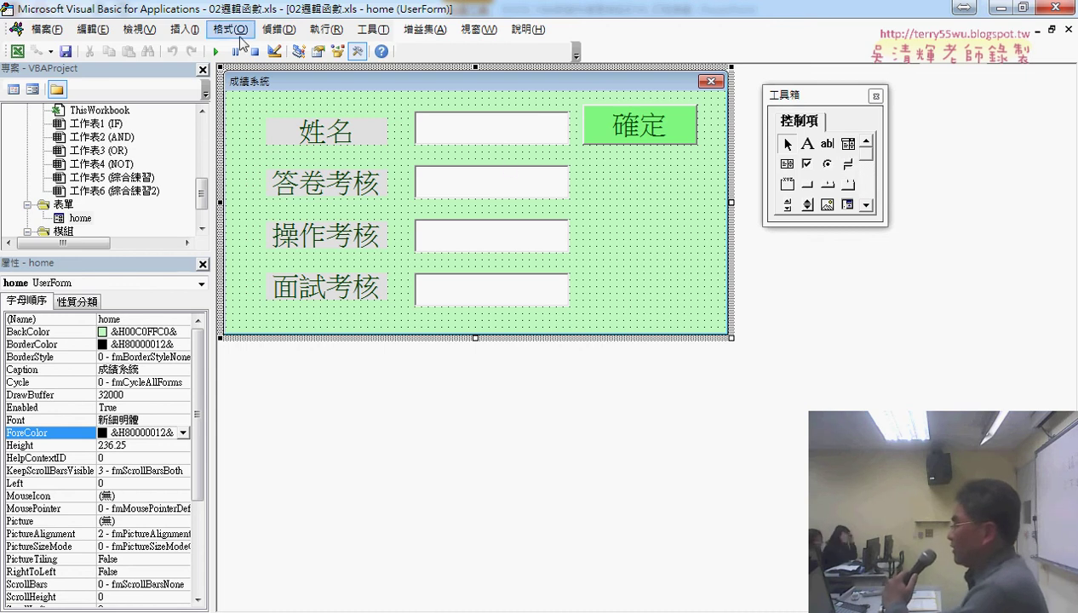
# Select the 姓名 textbox and the 確定 button together with a selection box.
pyautogui.click(236, 34)
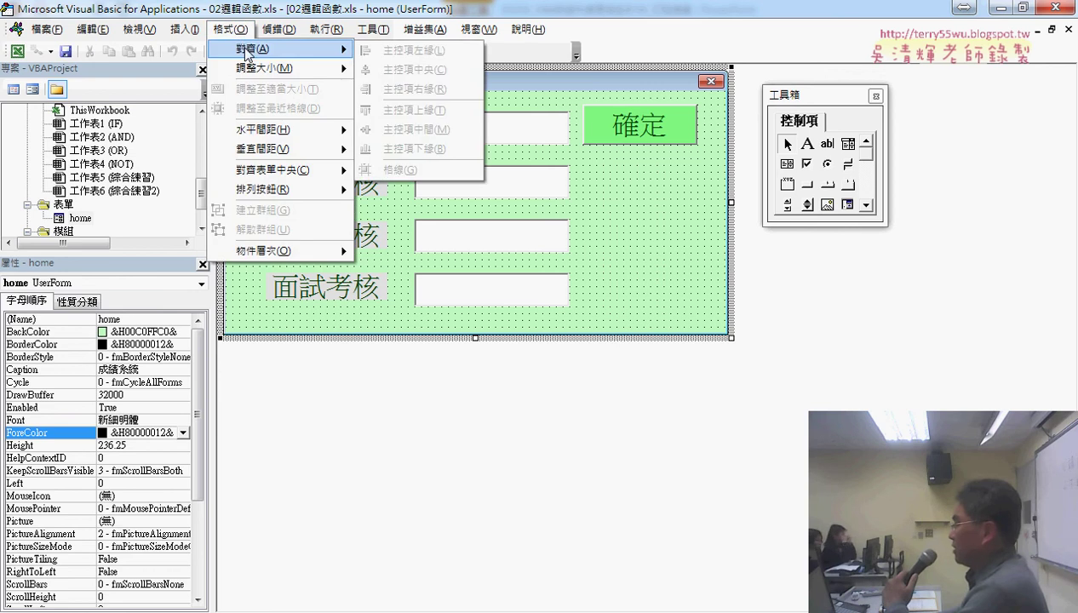
pyautogui.click(692, 213)
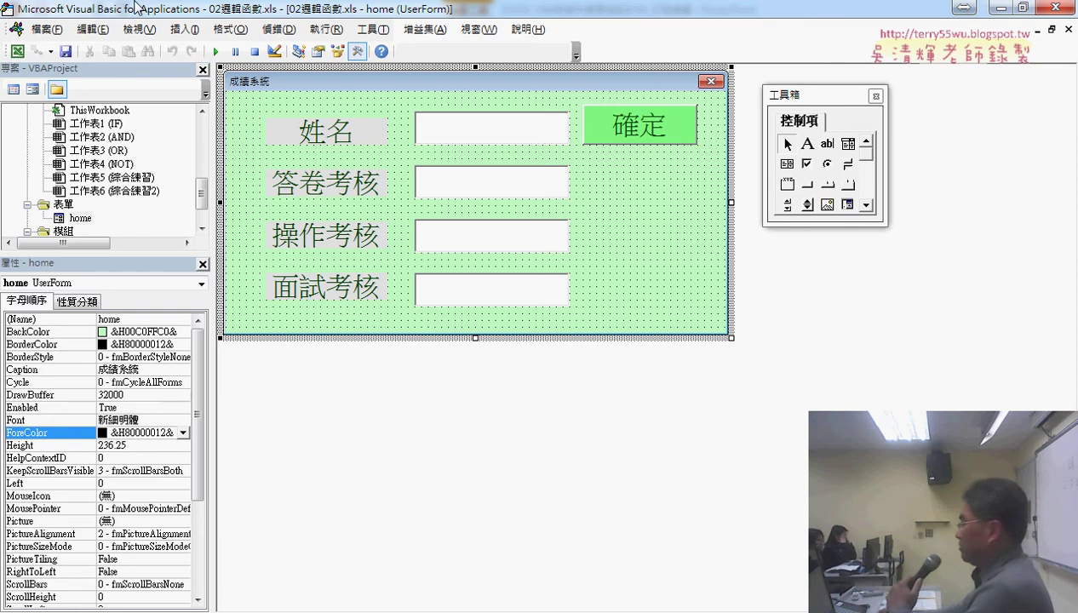
pyautogui.click(654, 141)
pyautogui.click(509, 136)
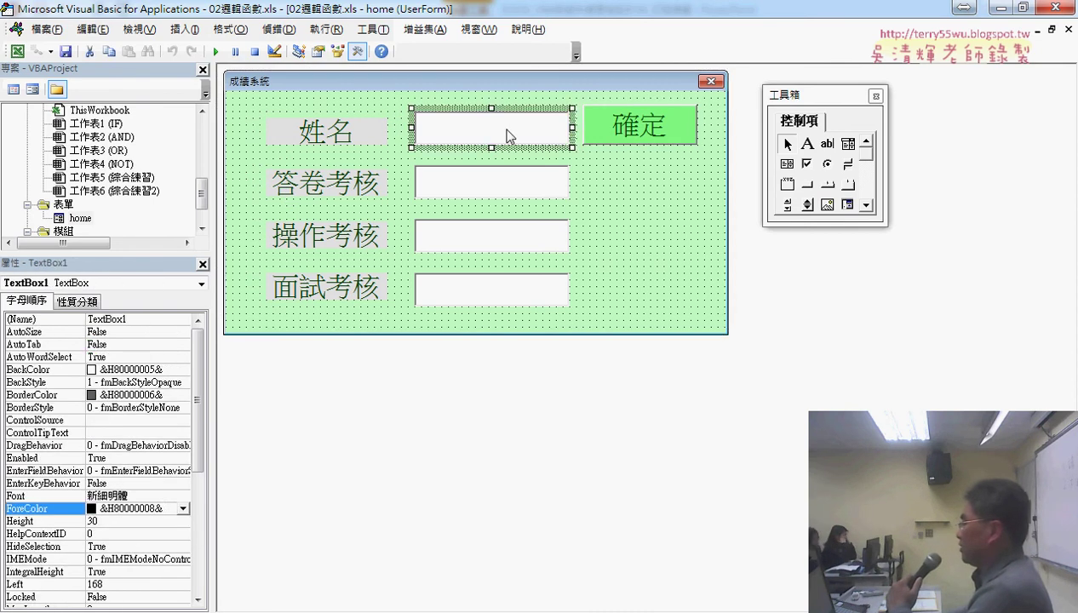
pyautogui.click(607, 135)
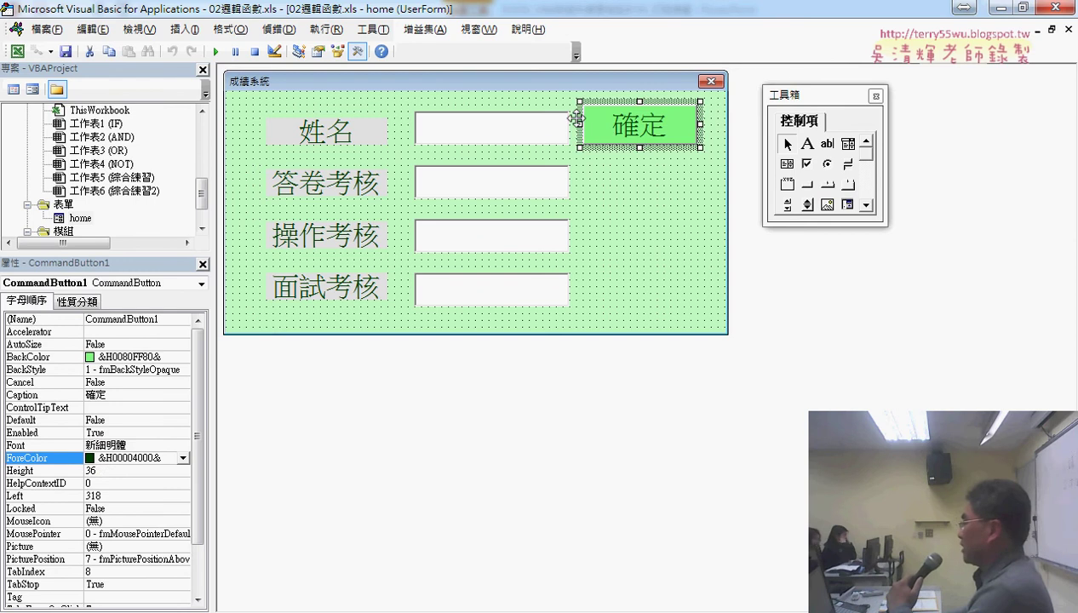
pyautogui.click(492, 138)
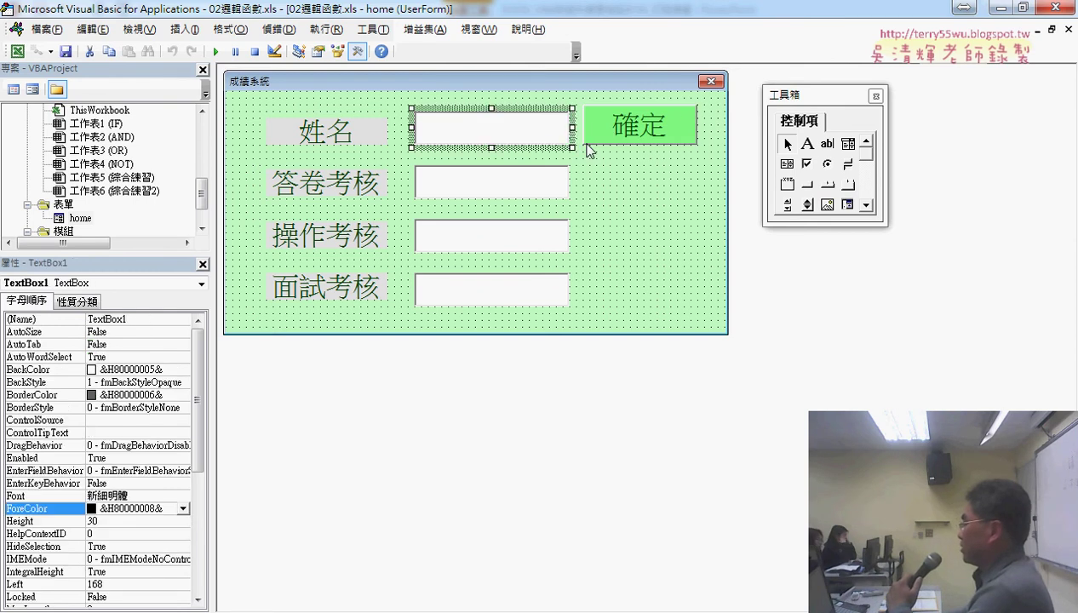
pyautogui.moveTo(397, 110); pyautogui.dragTo(555, 138)
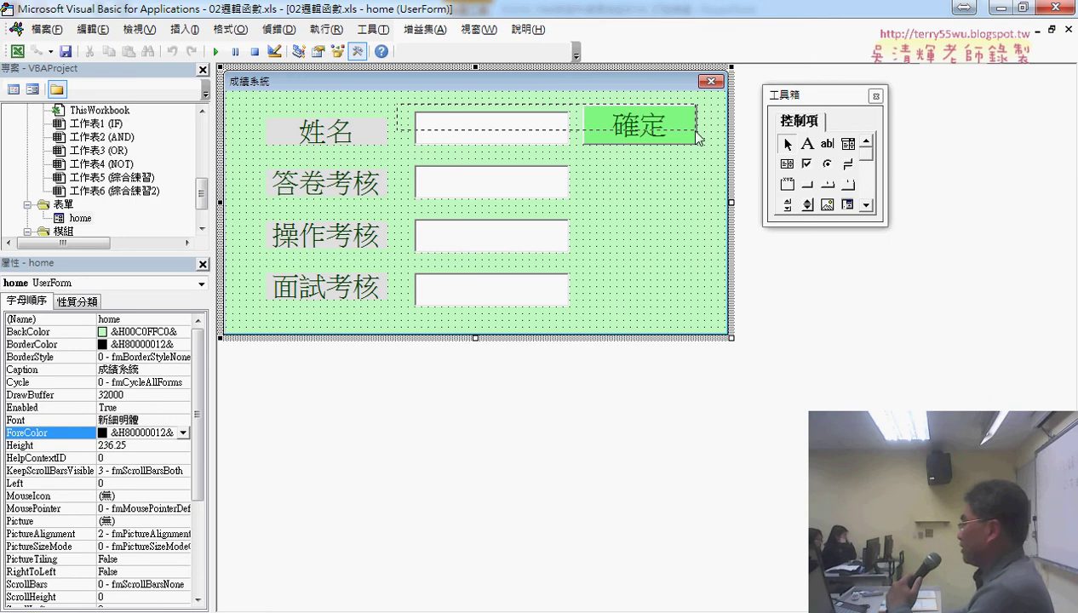
pyautogui.moveTo(552, 132); pyautogui.dragTo(700, 137)
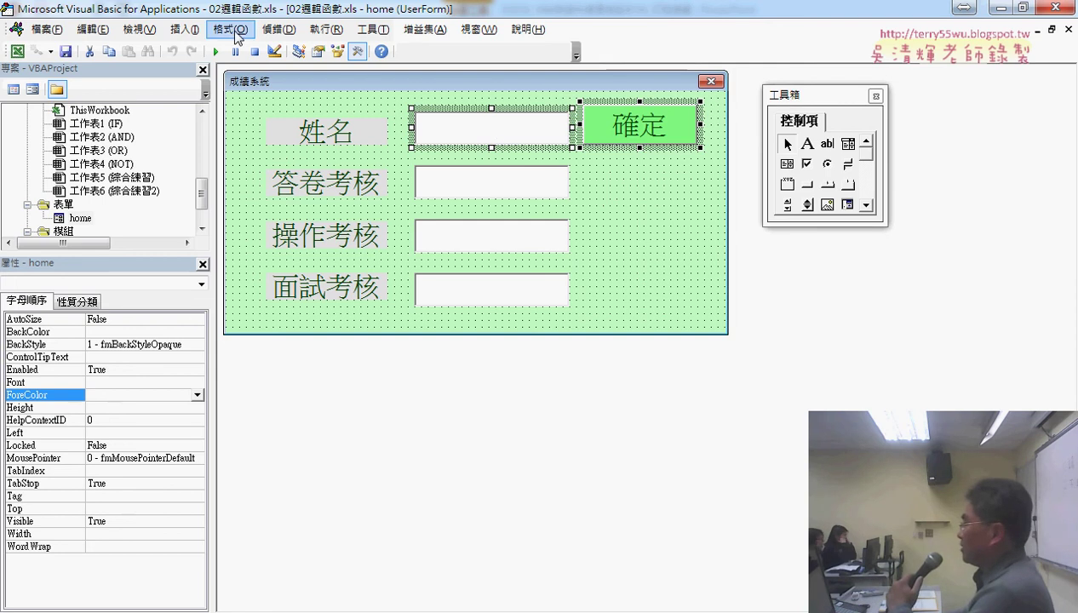
# Align the 確定 button's vertical middle to the 姓名 textbox via 格式 > 對齊 > 主控項中間.
pyautogui.click(235, 29)
pyautogui.moveTo(237, 49)
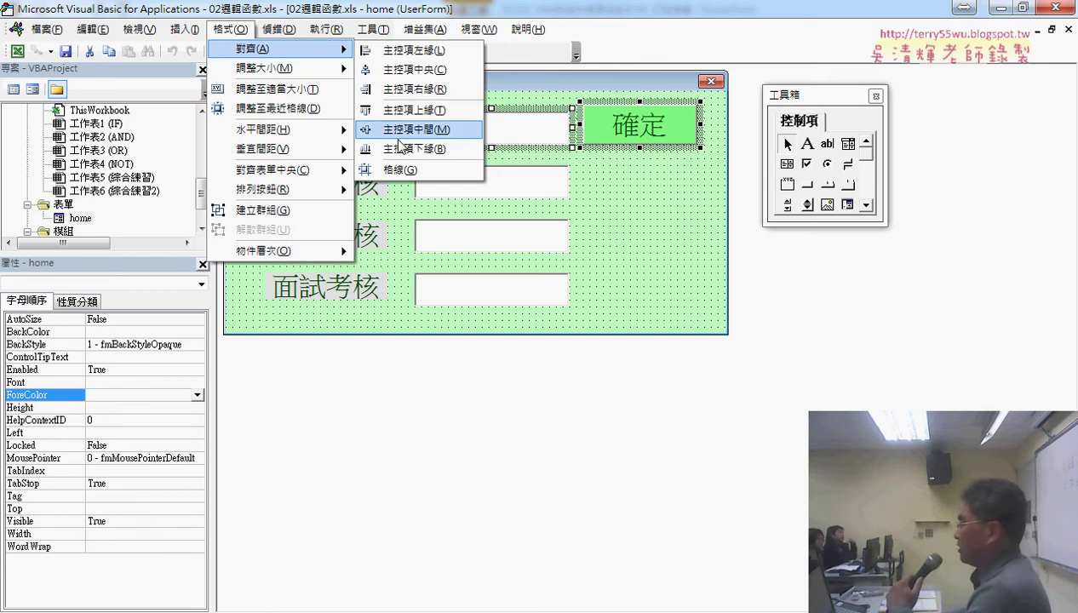
pyautogui.click(439, 111)
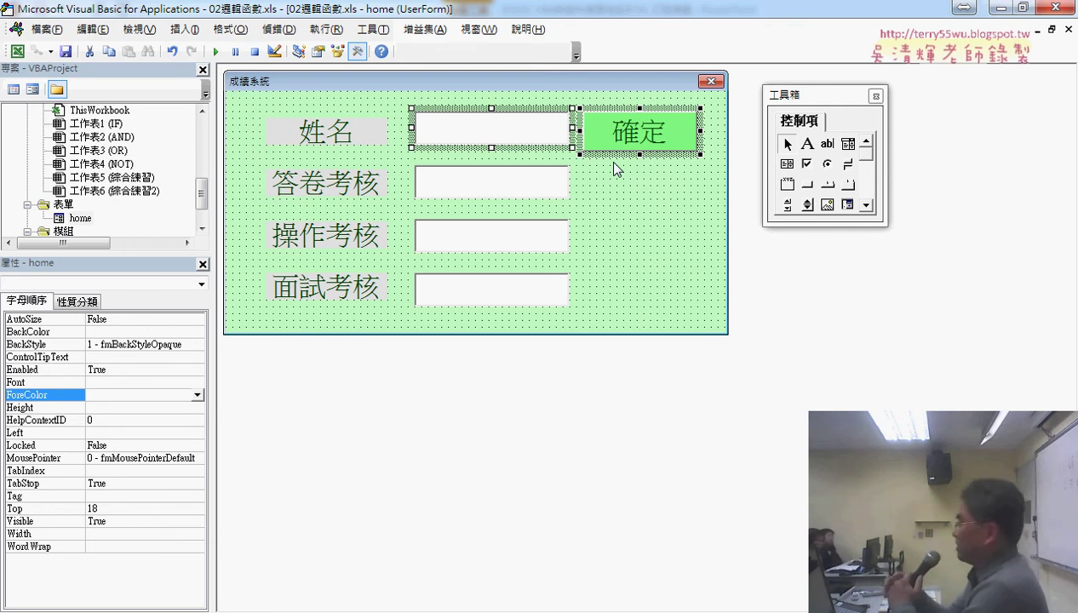
pyautogui.click(649, 214)
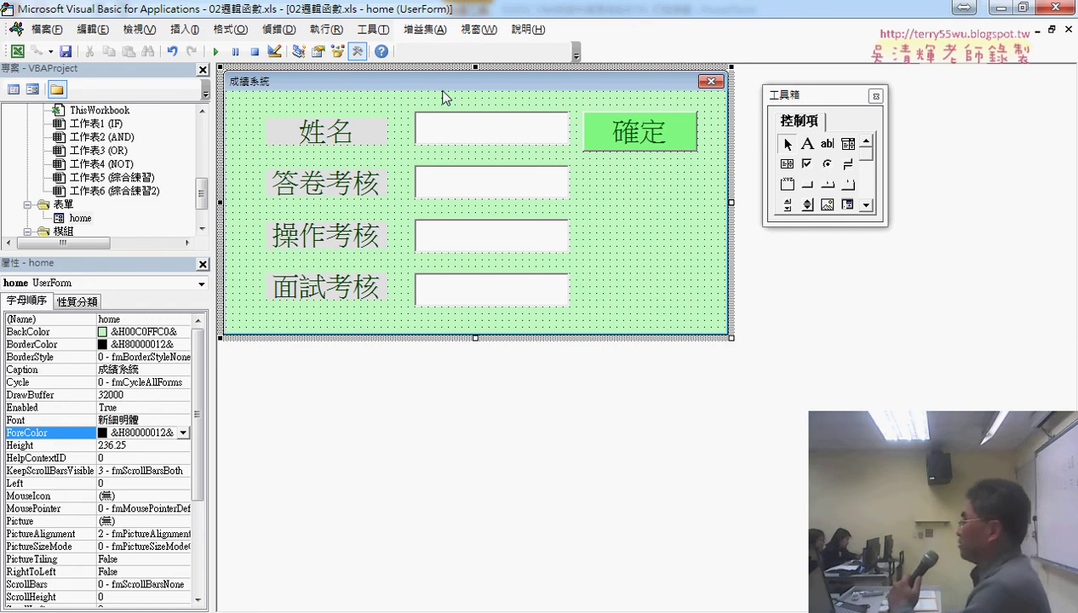
pyautogui.click(215, 53)
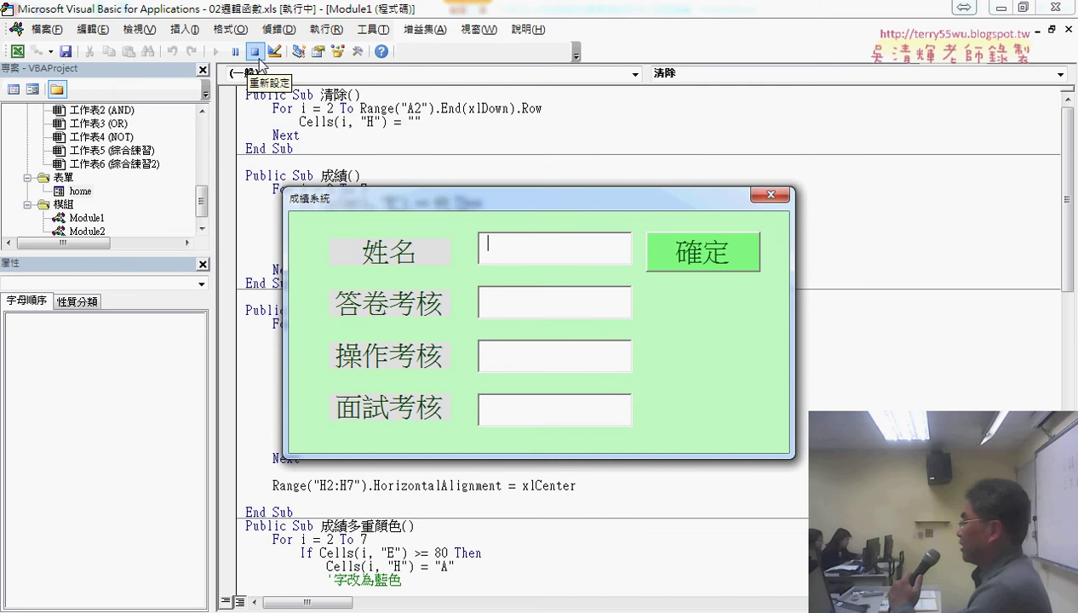
pyautogui.click(259, 57)
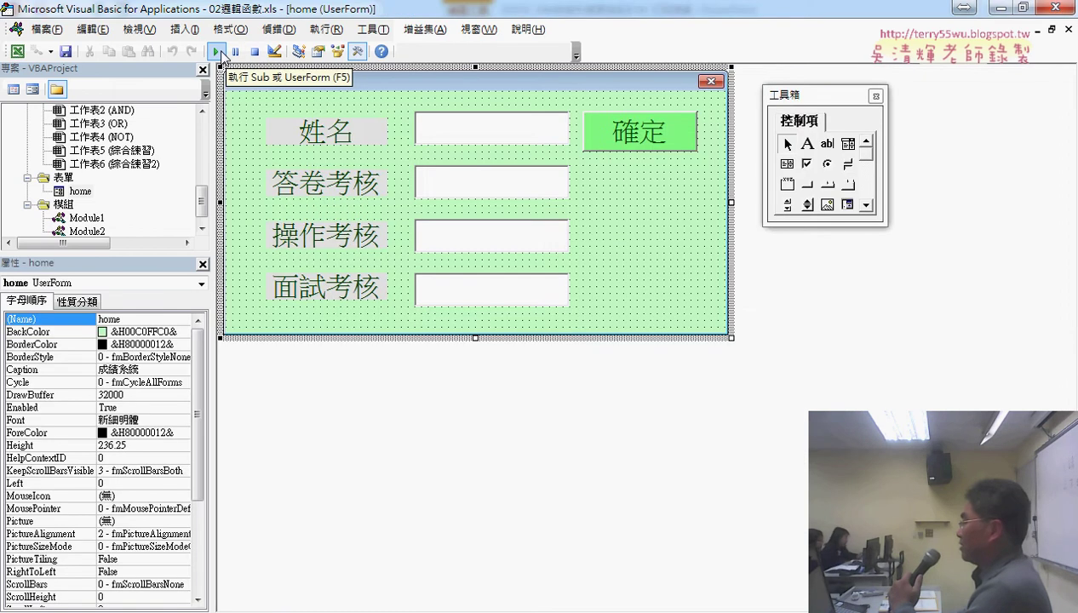
pyautogui.click(220, 54)
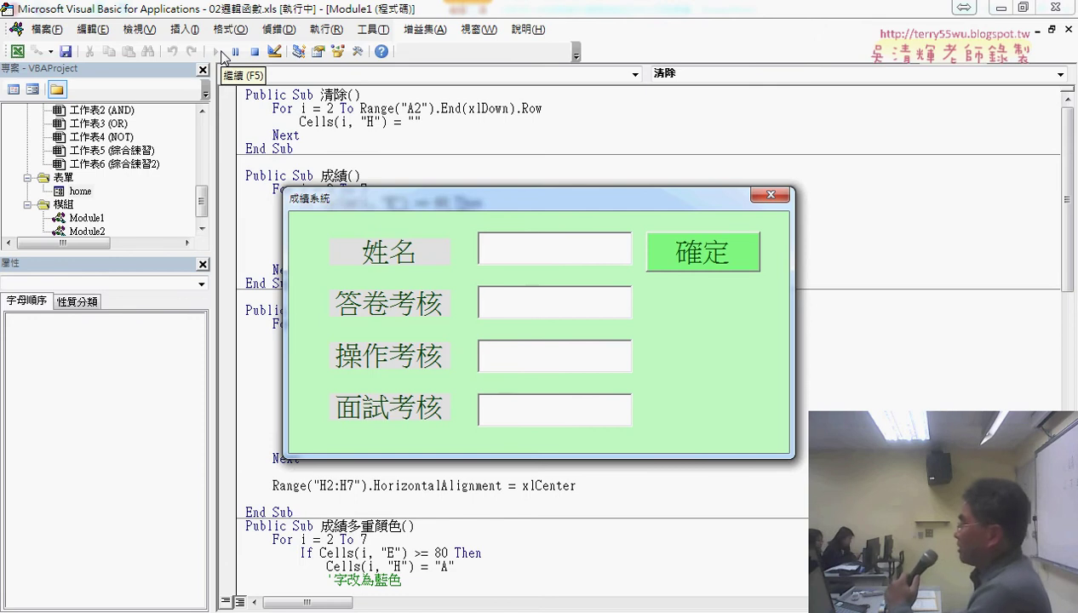
pyautogui.click(1000, 7)
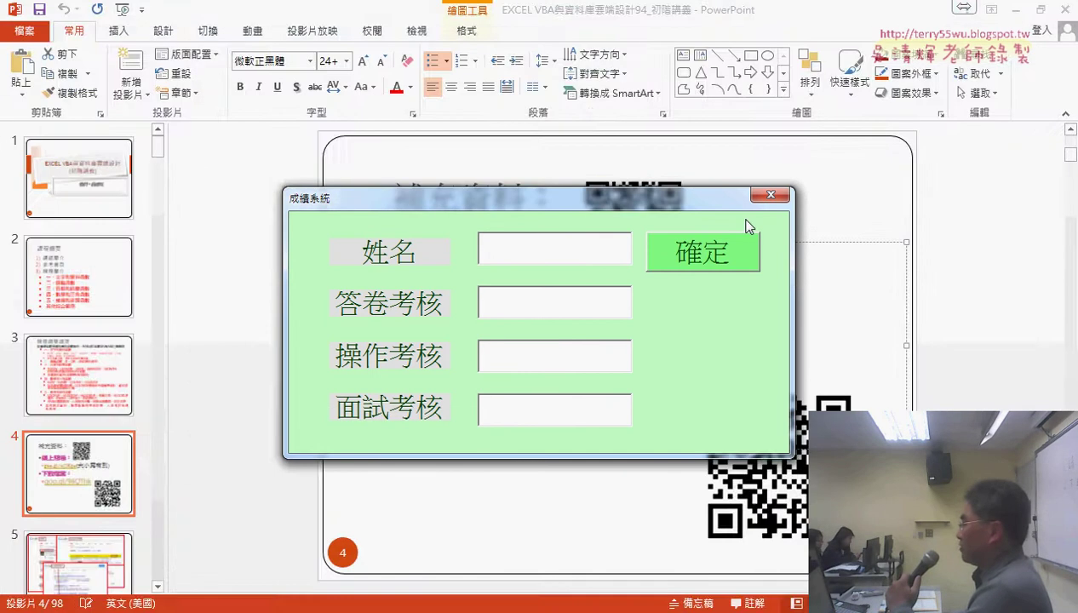
pyautogui.click(1005, 8)
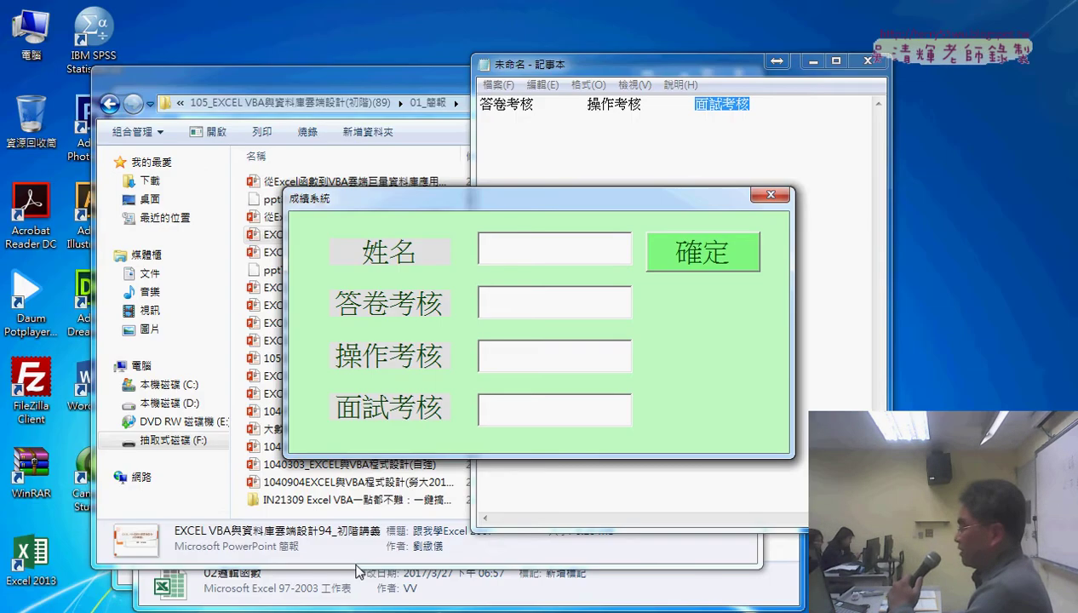
pyautogui.moveTo(254, 610)
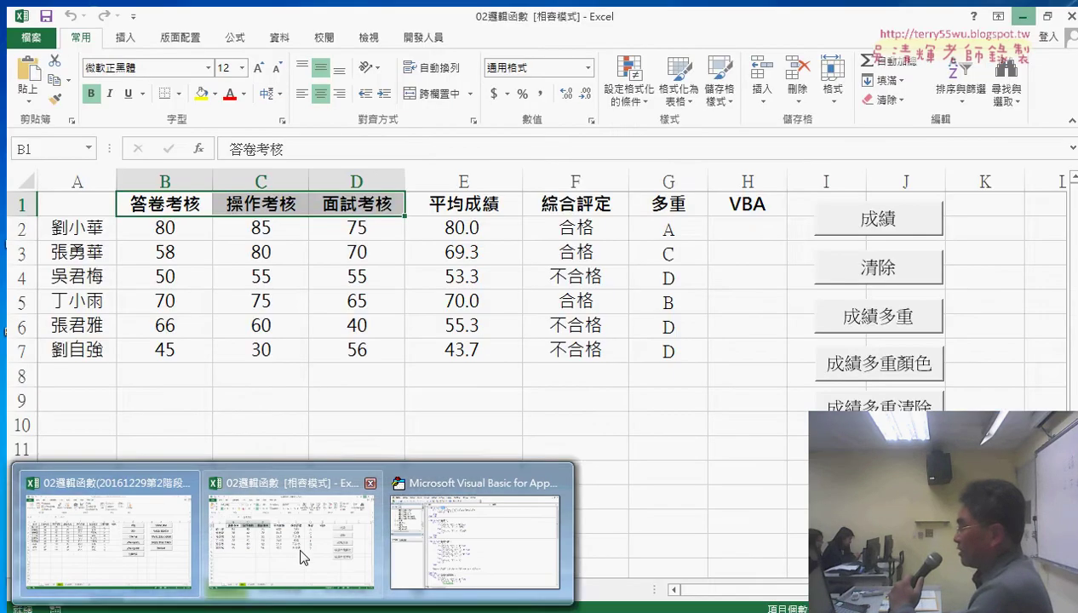
pyautogui.click(300, 550)
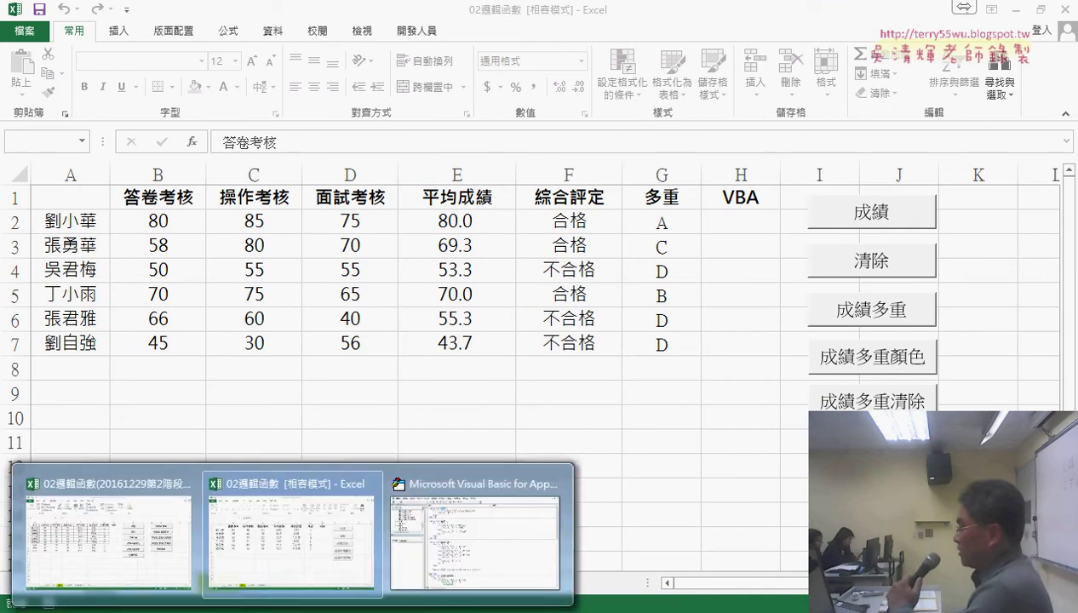
pyautogui.click(505, 502)
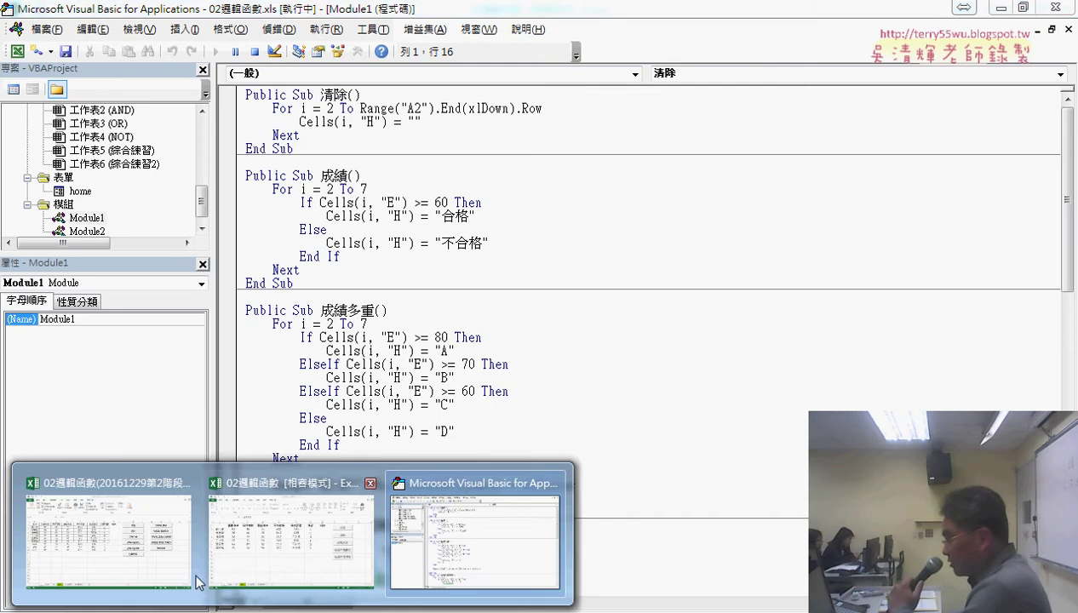
pyautogui.click(166, 531)
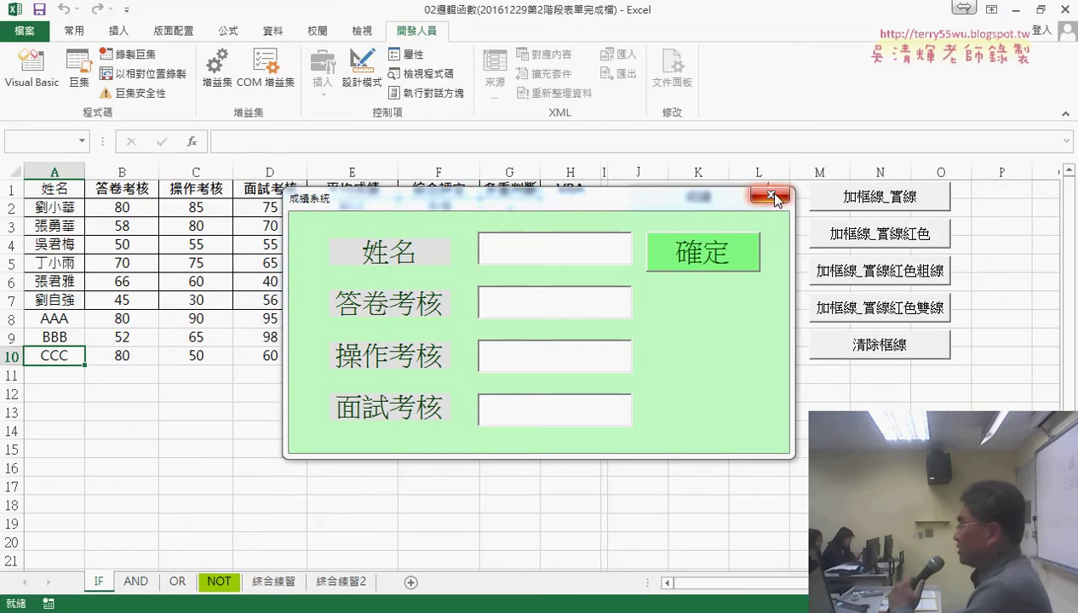
pyautogui.click(771, 196)
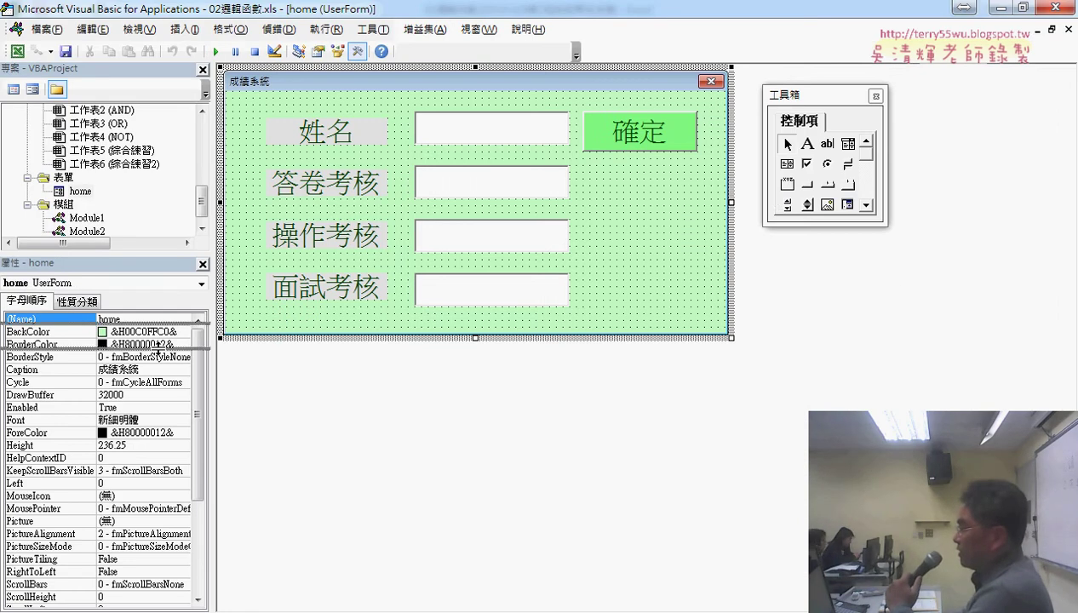
# Switch to the 02邏輯函數 workbook and reopen the VBA editor from the Developer tab.
pyautogui.moveTo(179, 255); pyautogui.dragTo(179, 350)
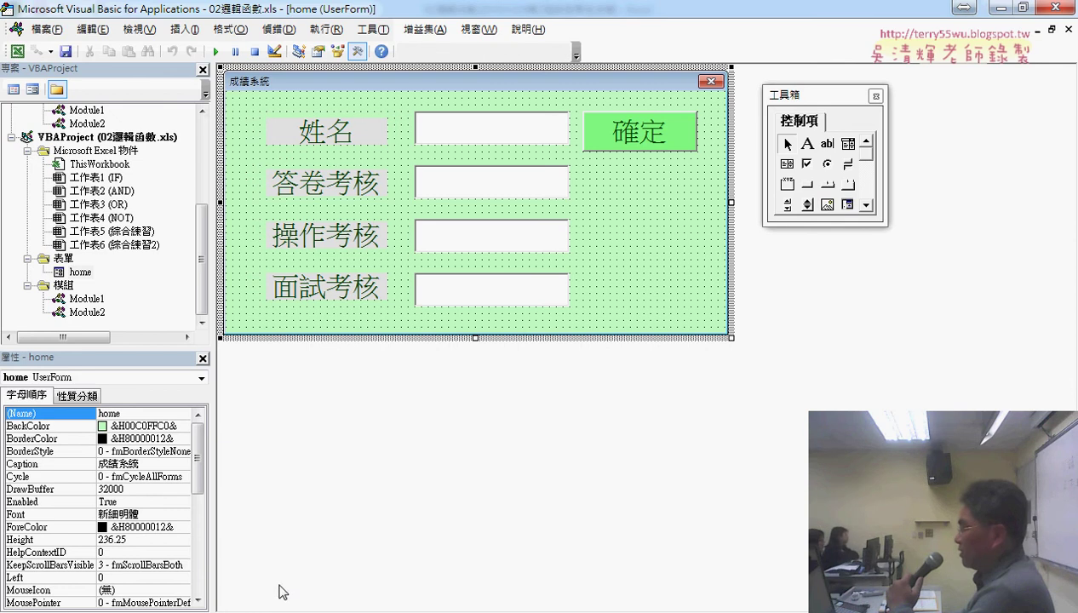
pyautogui.click(290, 612)
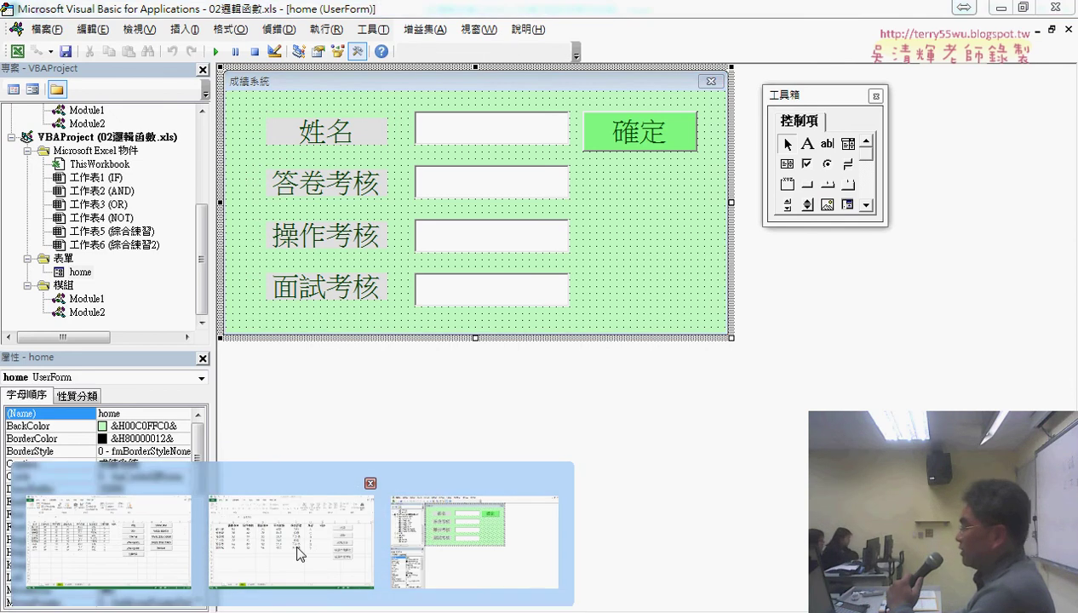
pyautogui.click(294, 545)
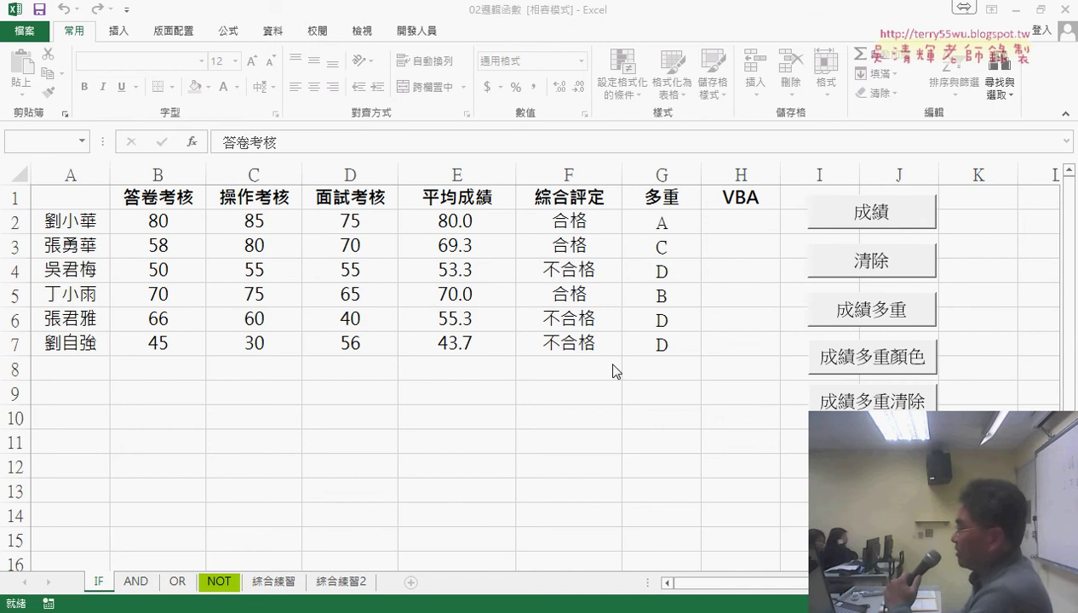
pyautogui.click(428, 32)
pyautogui.click(429, 32)
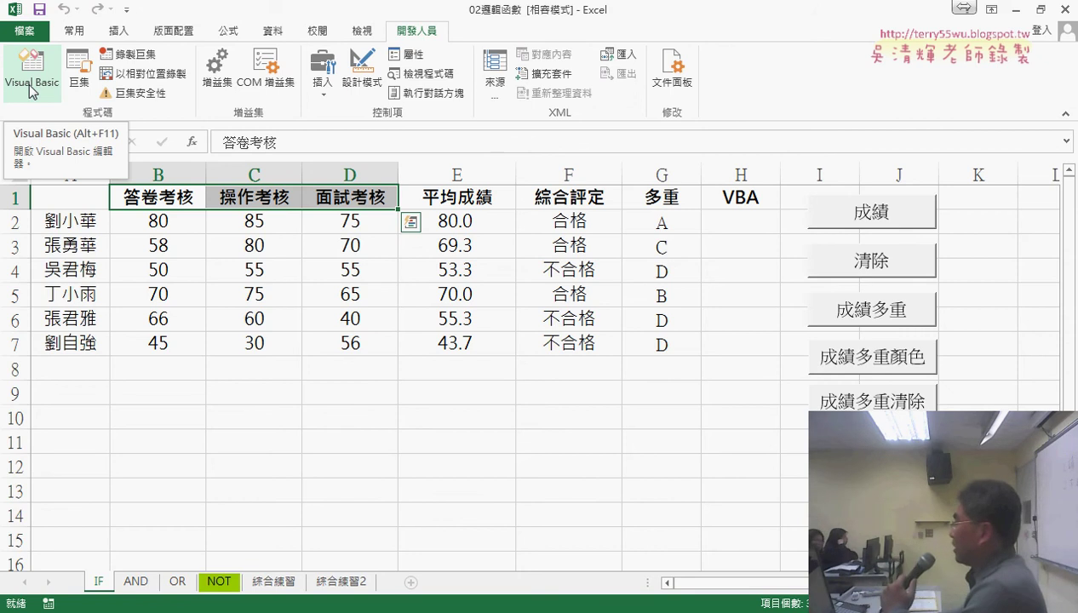
pyautogui.click(30, 89)
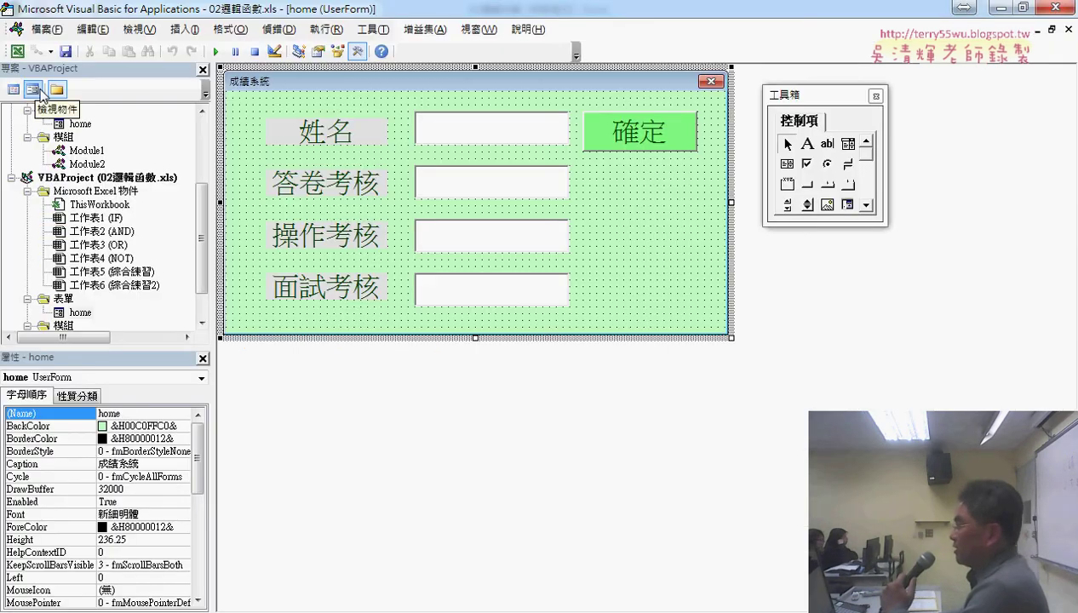
pyautogui.scroll(-2, 119, 306)
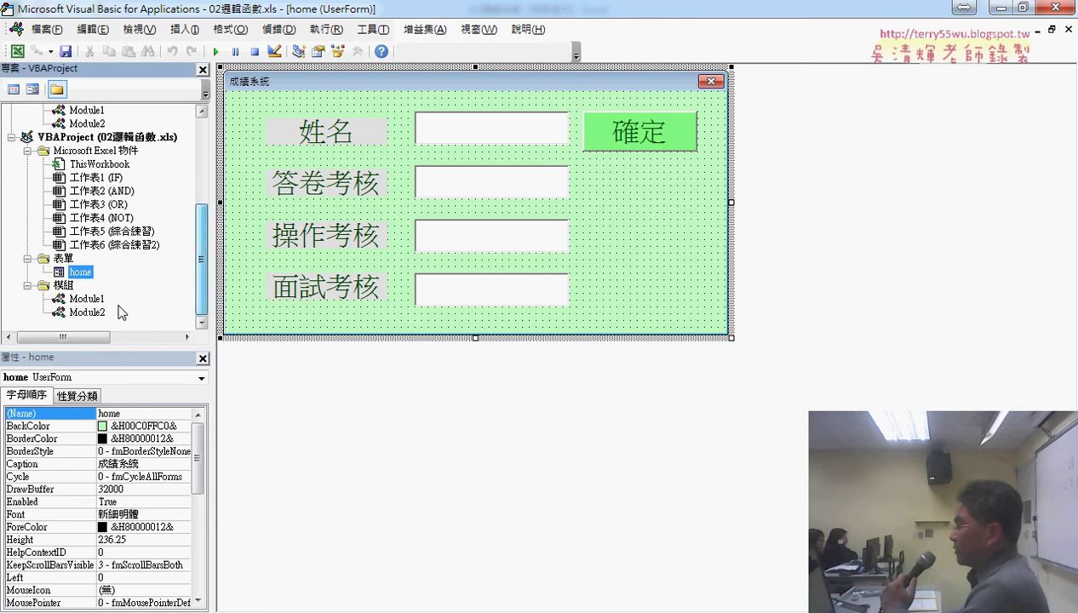
# Open Module1's code and start a new Public Sub via Insert > Procedure, naming it 超動表單.
pyautogui.doubleClick(85, 299)
pyautogui.scroll(-3, 368, 300)
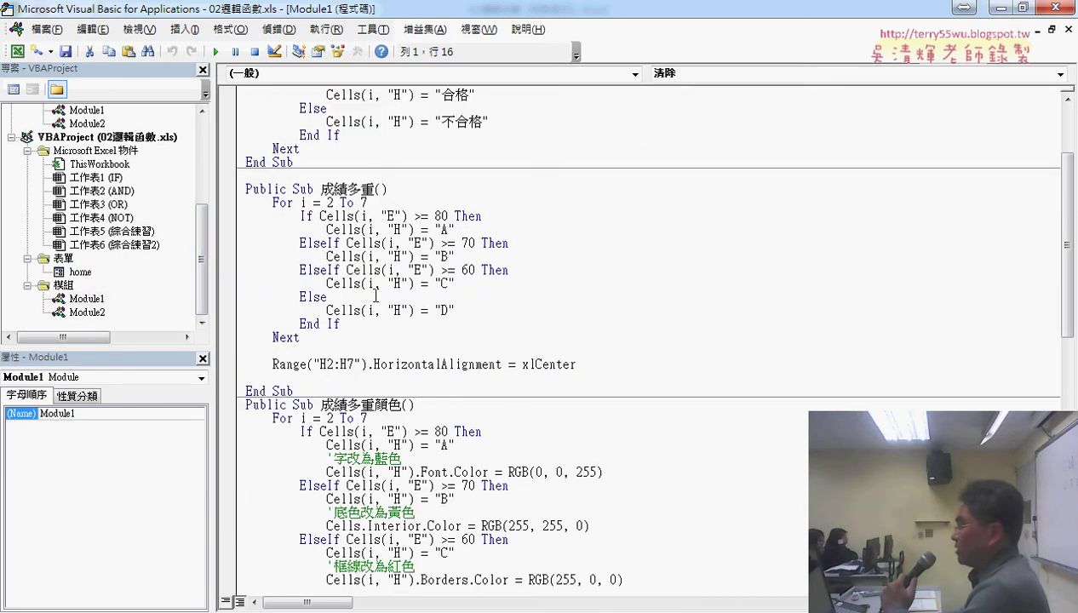
pyautogui.click(184, 29)
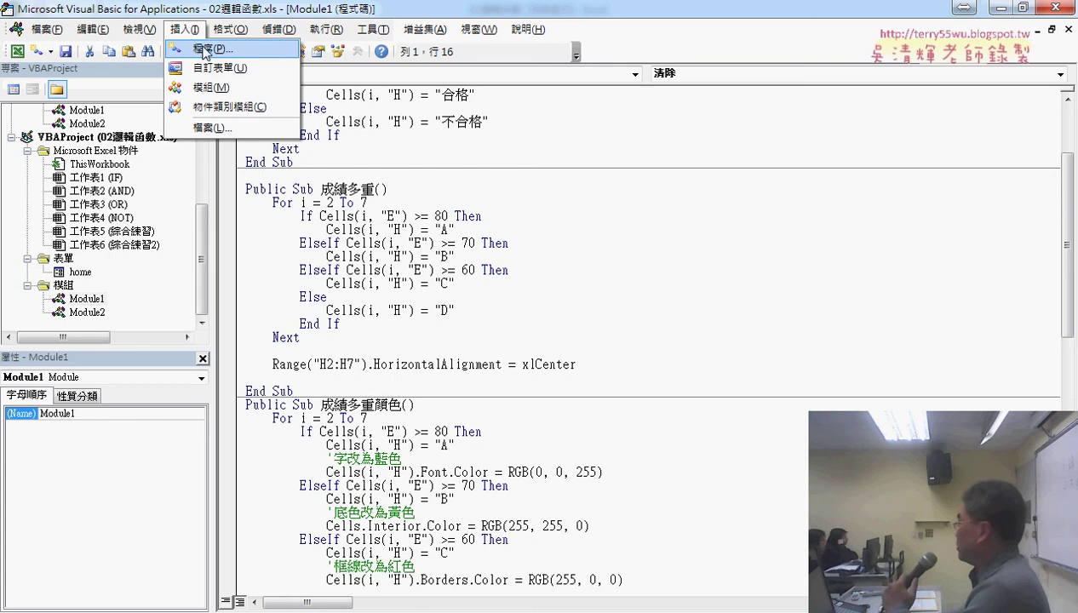
pyautogui.click(205, 53)
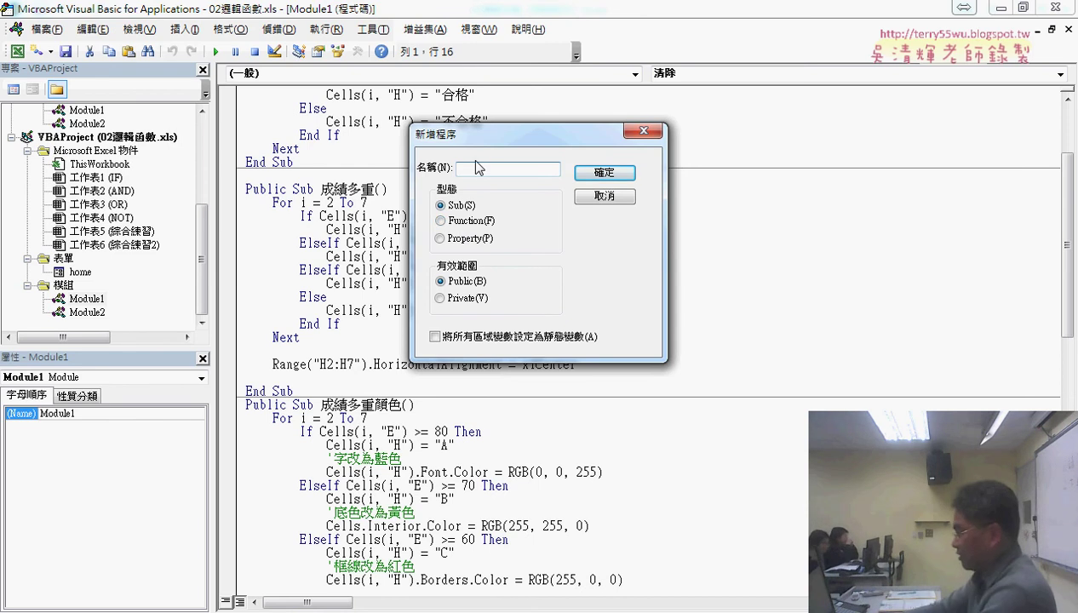
pyautogui.write('超')
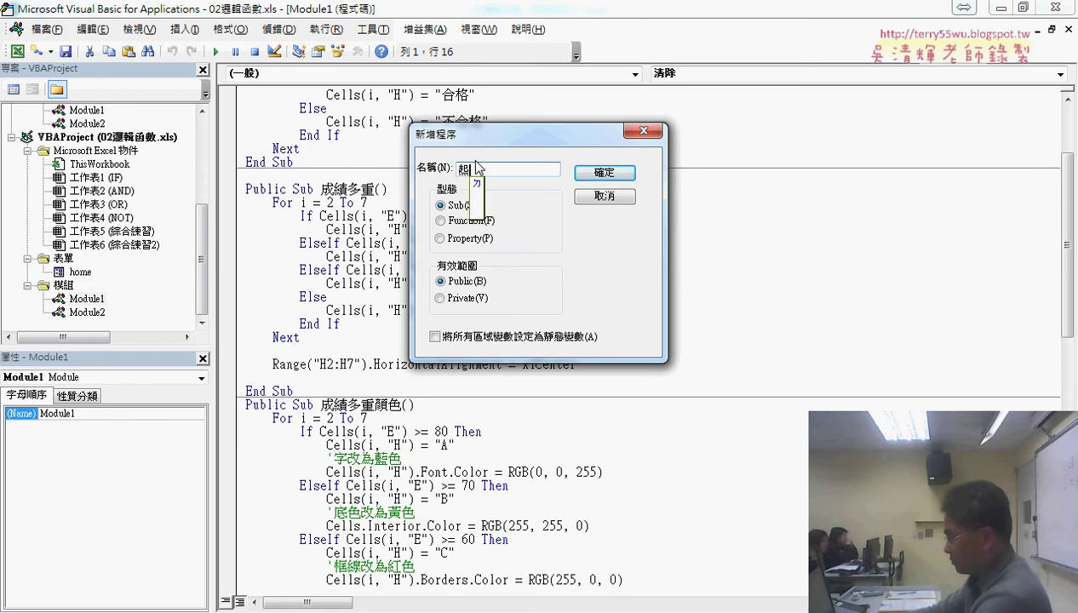
pyautogui.write('動表單')
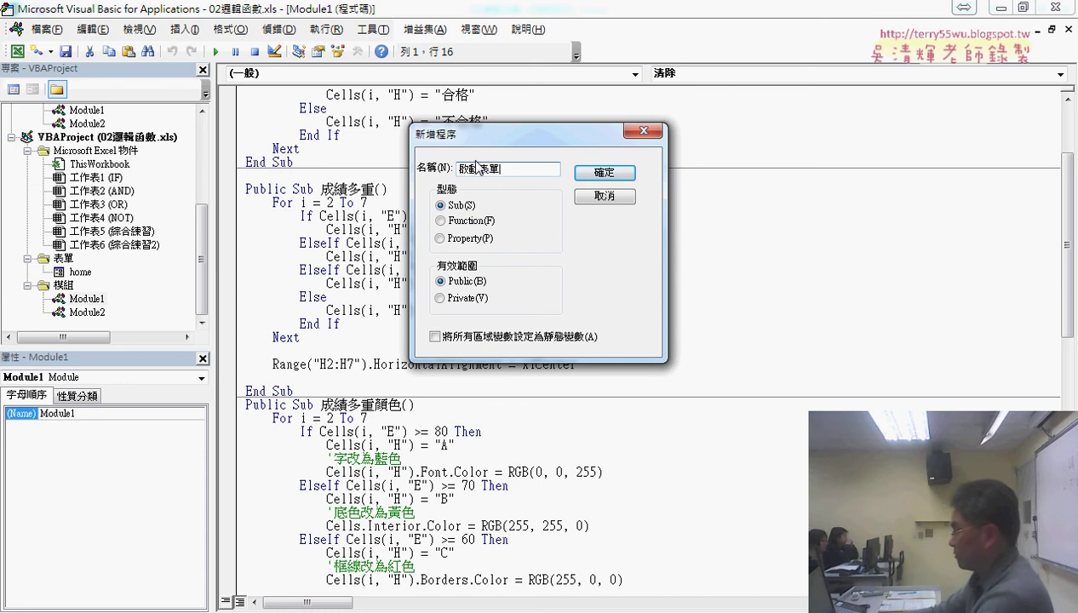
# Create the 啟動表單 procedure and type home on its indented body line.
pyautogui.press('Return')
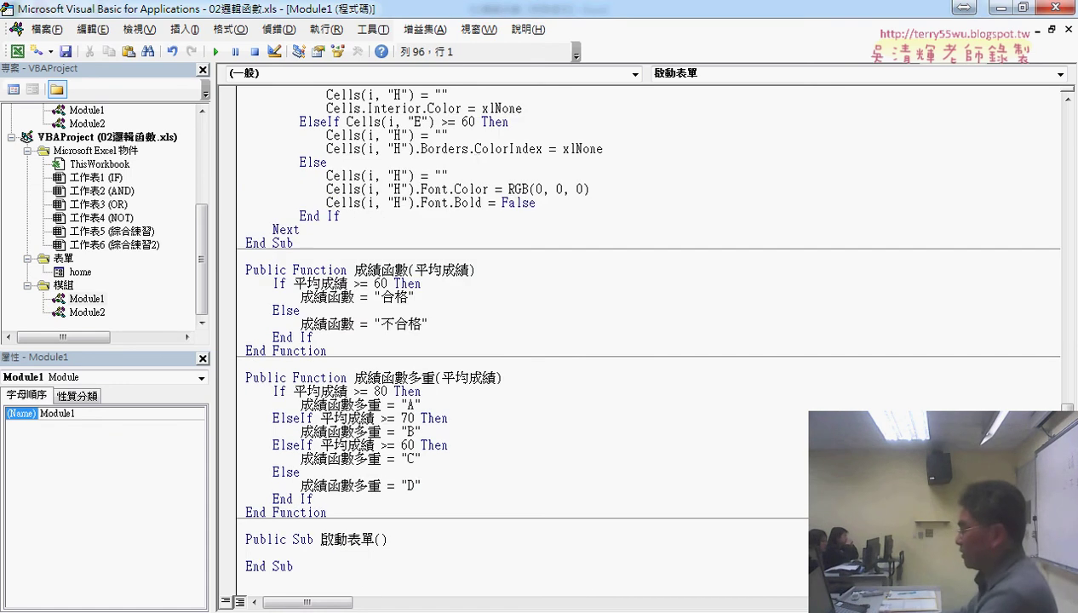
pyautogui.press('Tab')
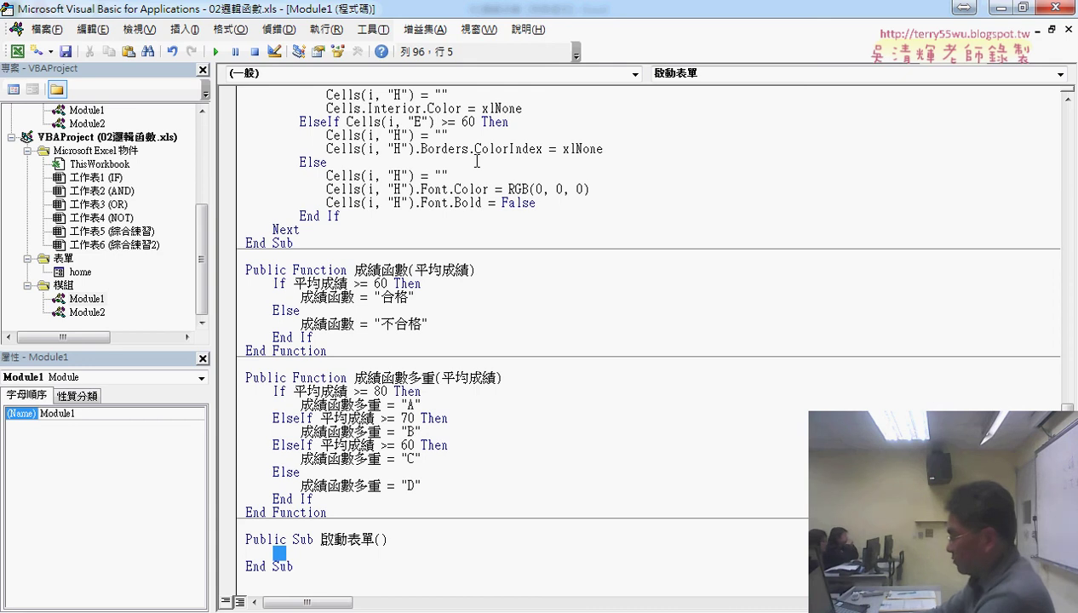
pyautogui.write('ㄏㄜ')
pyautogui.press('Escape')
pyautogui.write('ho')
pyautogui.write('me.')
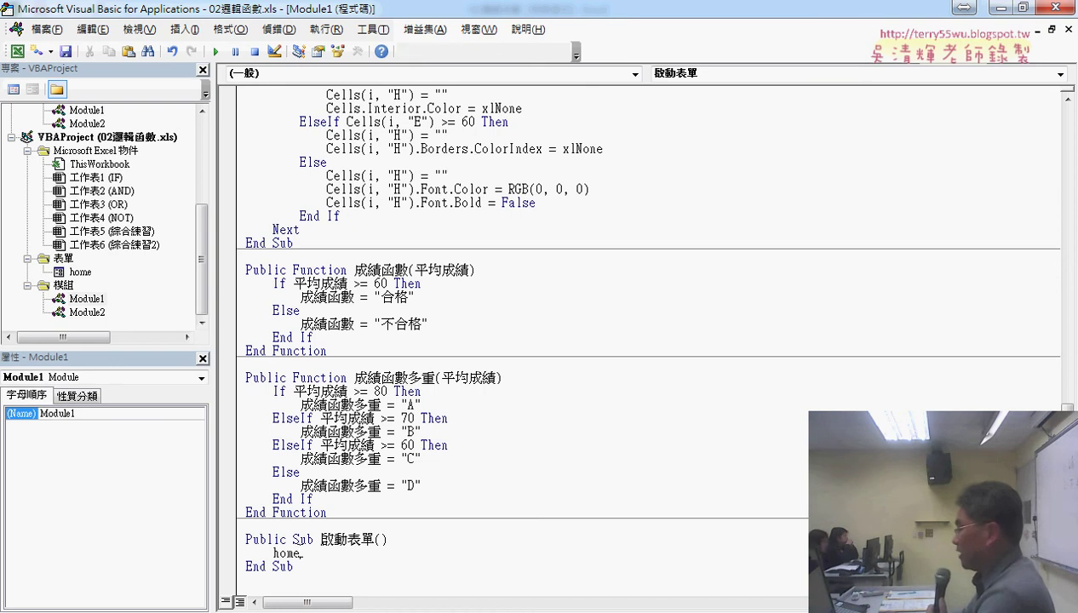
# Complete the body line to home.Show using IntelliSense.
pyautogui.moveTo(300, 553); pyautogui.dragTo(274, 553)
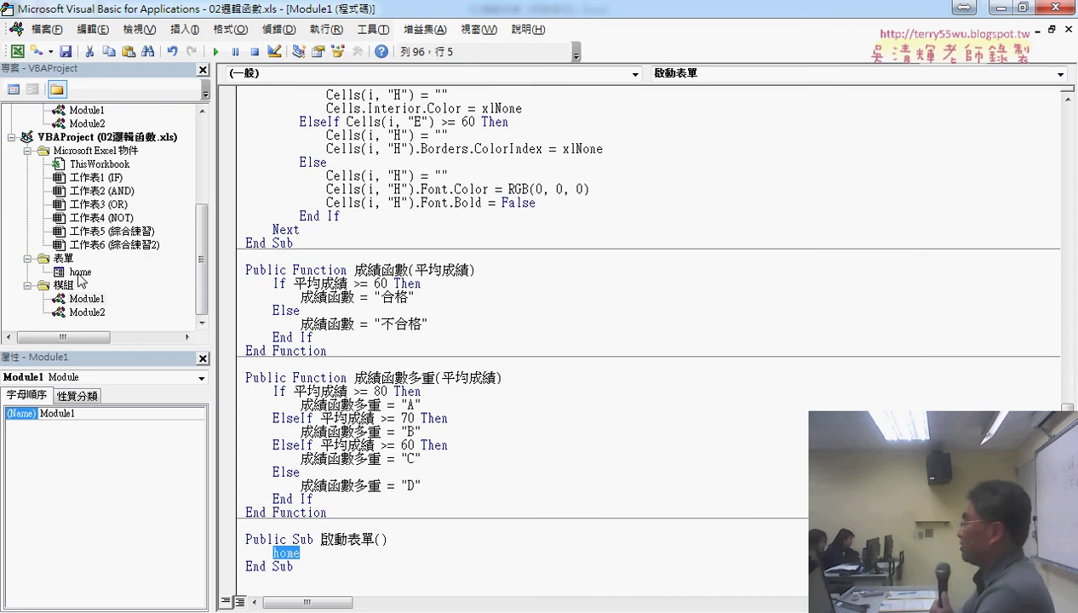
pyautogui.click(328, 553)
pyautogui.write('.')
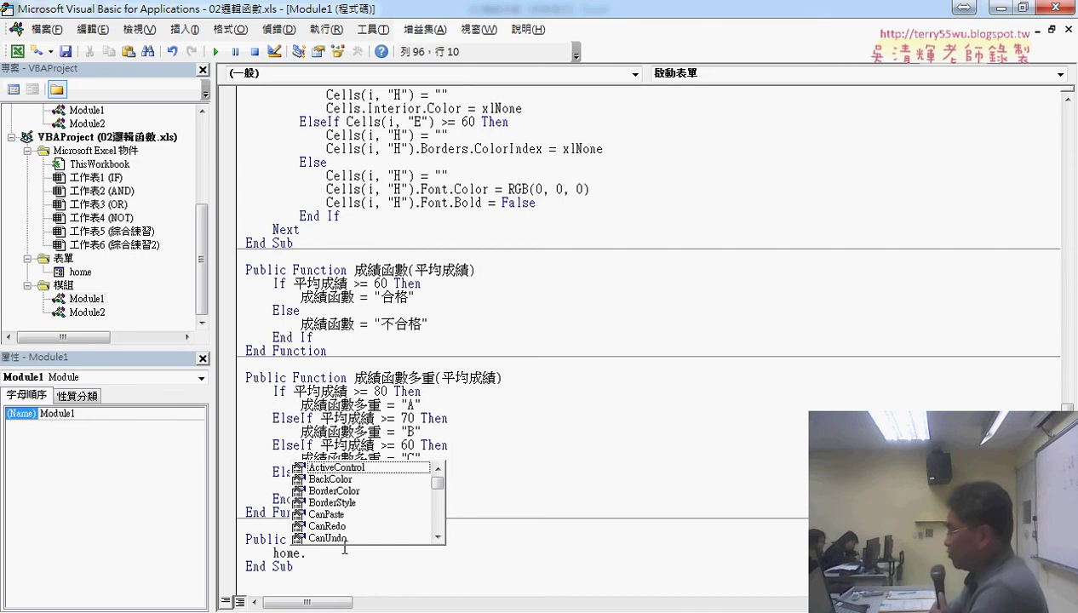
pyautogui.write('sho')
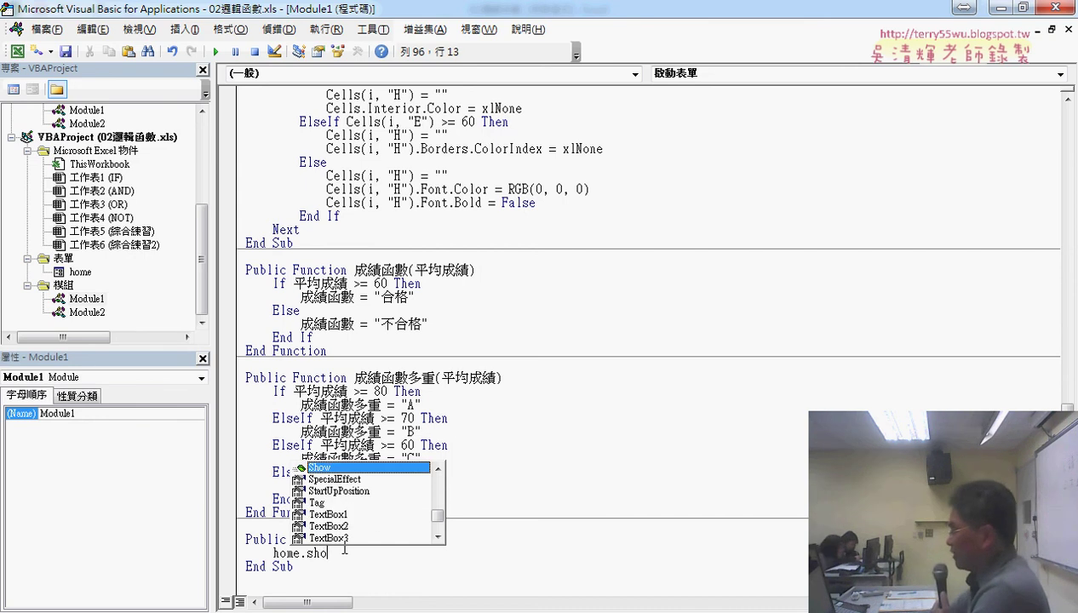
pyautogui.doubleClick(310, 469)
pyautogui.click(542, 568)
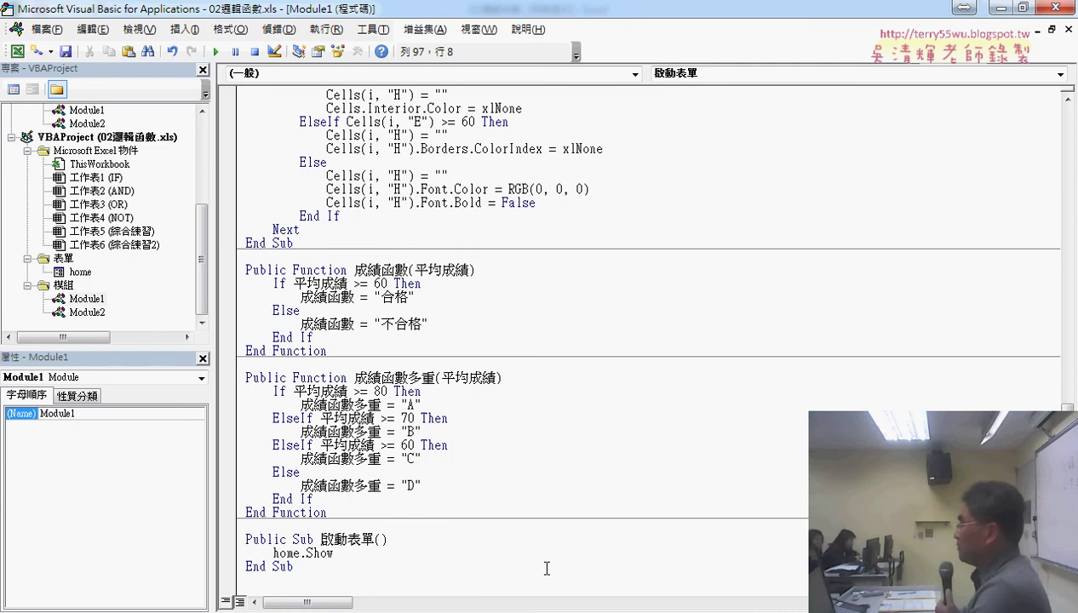
pyautogui.keyDown('shift'); pyautogui.click(242, 545); pyautogui.keyUp('shift')
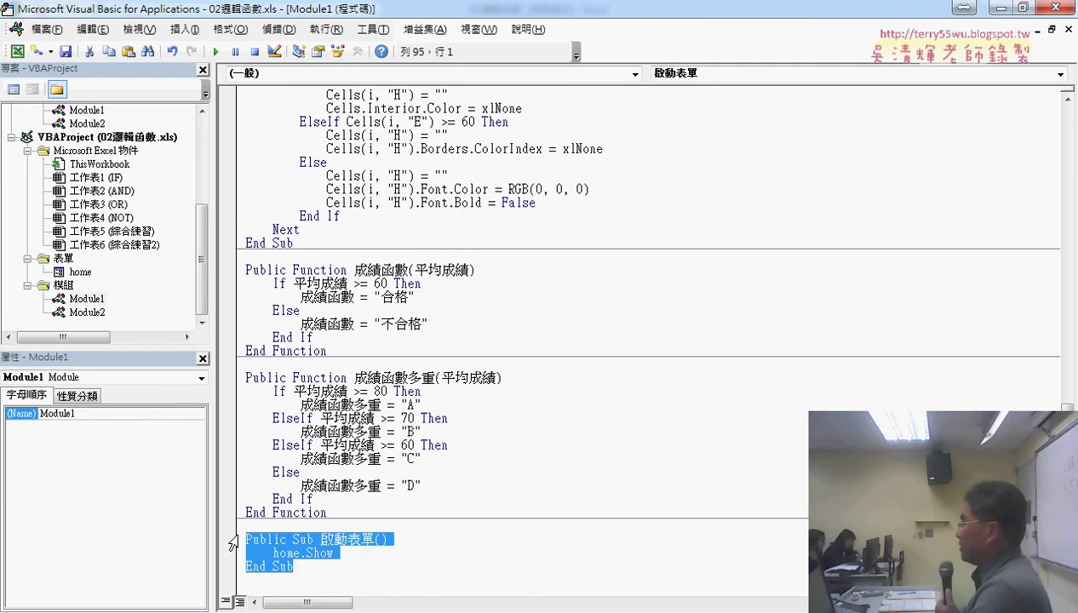
# Back in Excel, select the new button 按鈕 6 and open its macro assignment.
pyautogui.click(1056, 7)
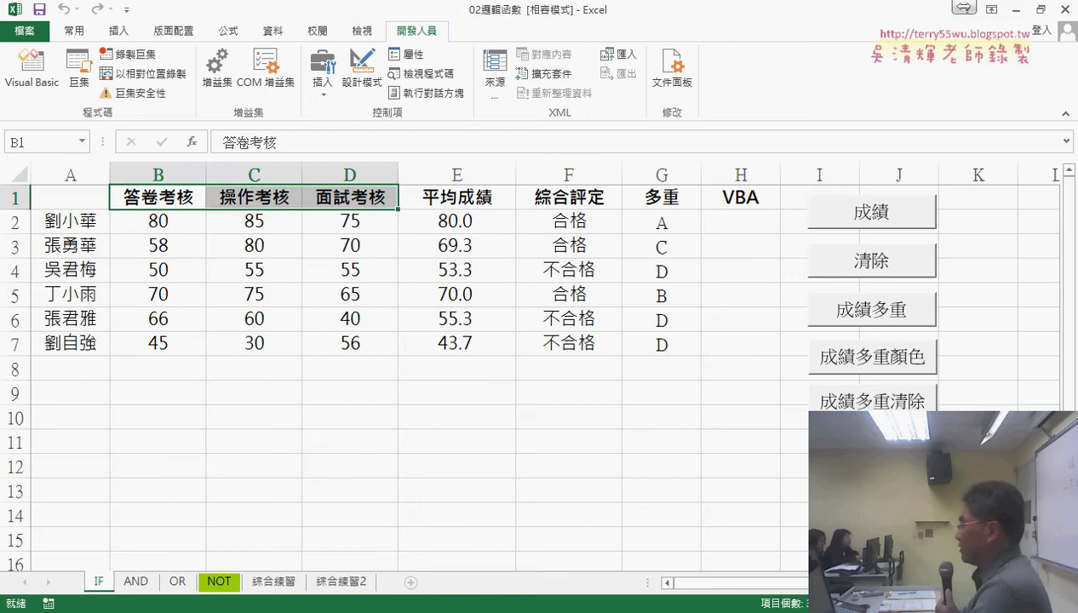
pyautogui.keyDown('ctrl'); pyautogui.click(872, 401); pyautogui.keyUp('ctrl')
pyautogui.click(794, 441)
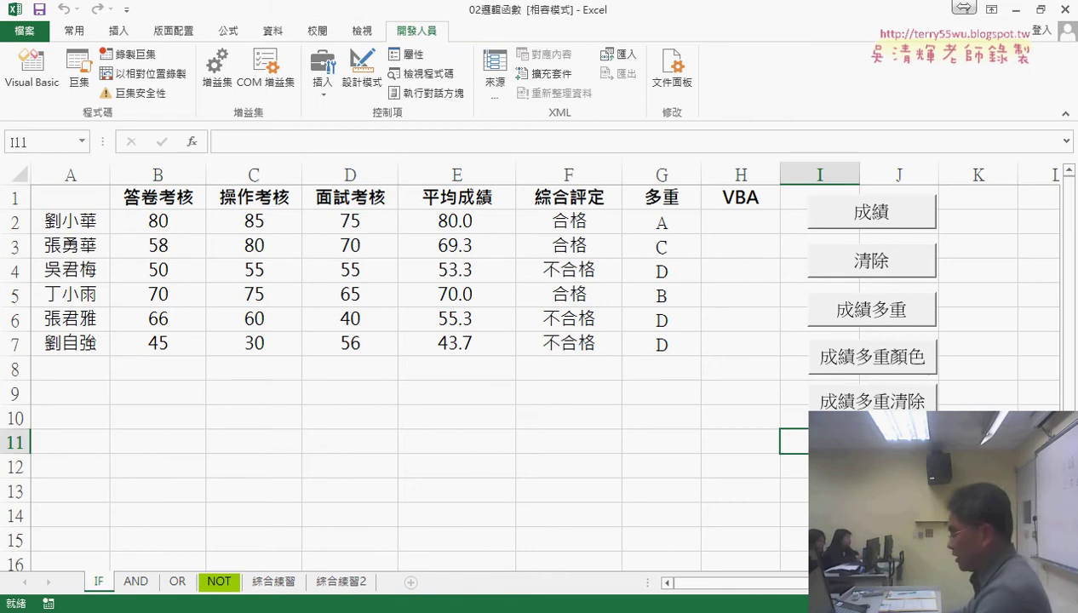
pyautogui.keyDown('ctrl'); pyautogui.click(852, 449); pyautogui.keyUp('ctrl')
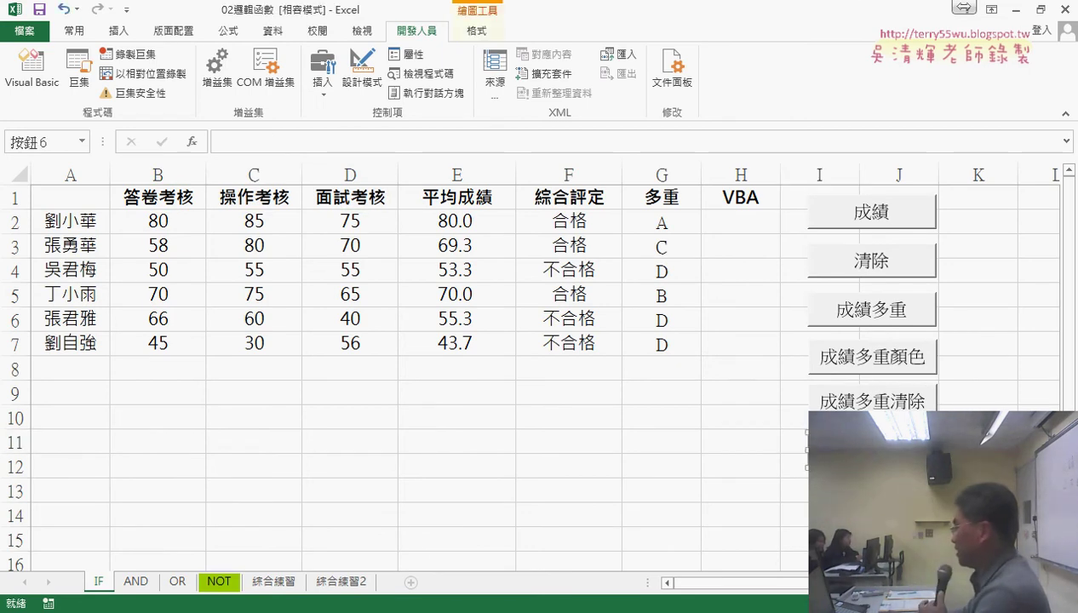
pyautogui.click(886, 519)
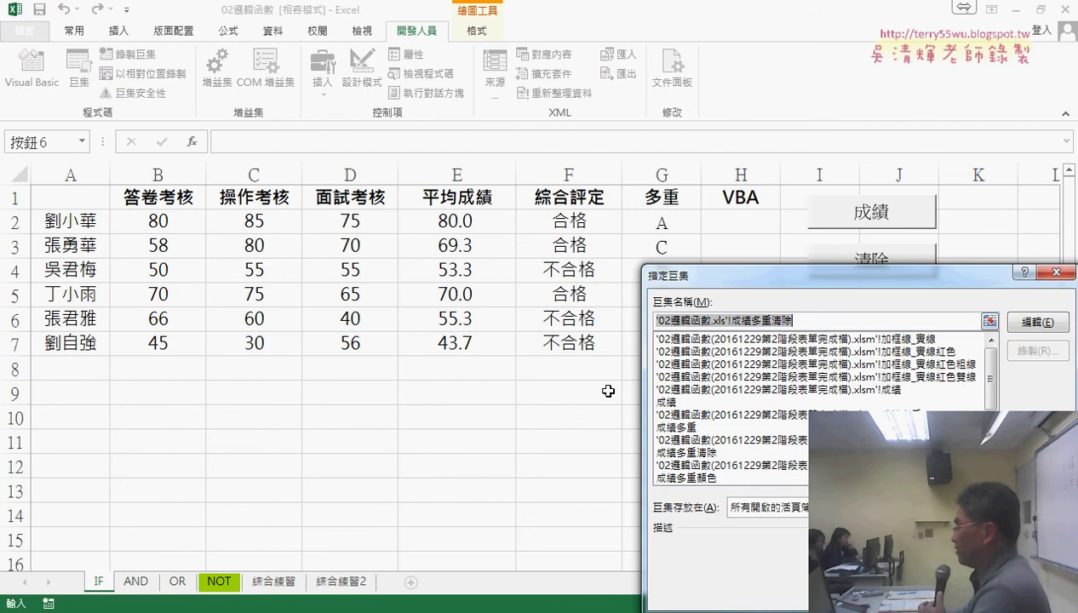
# Assign the 啟動表單 macro to 按鈕 6, copying the macro name.
pyautogui.moveTo(706, 281); pyautogui.dragTo(508, 201)
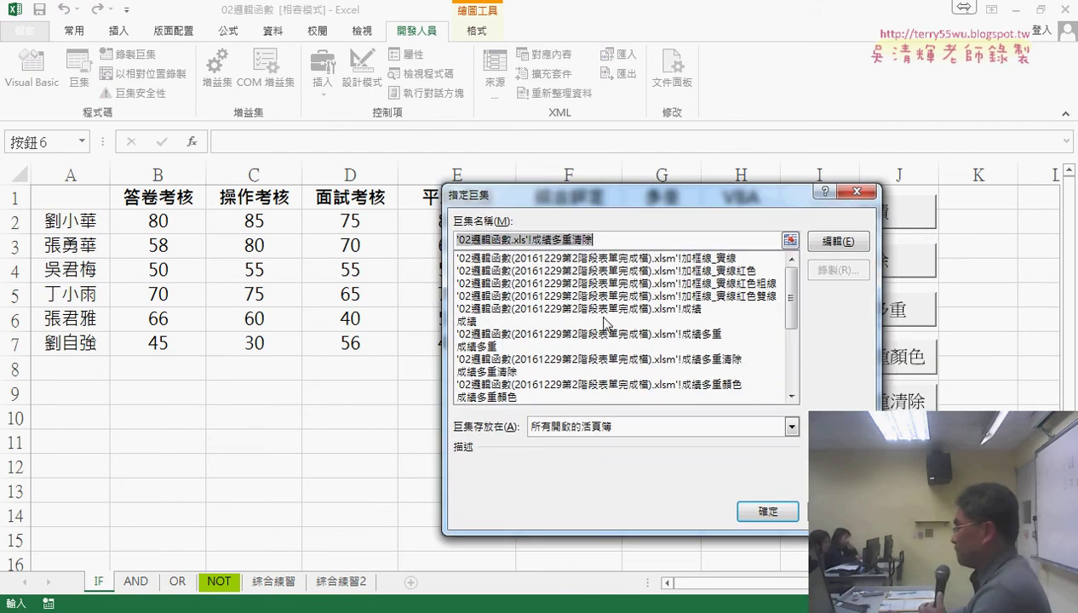
pyautogui.moveTo(794, 281); pyautogui.dragTo(799, 345)
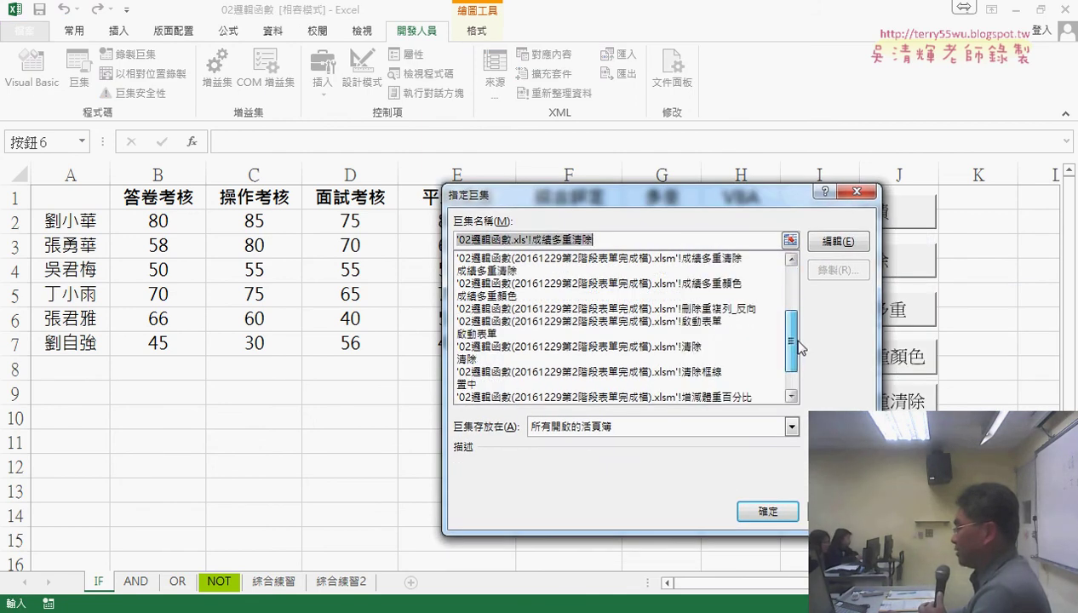
pyautogui.click(494, 335)
pyautogui.doubleClick(503, 243)
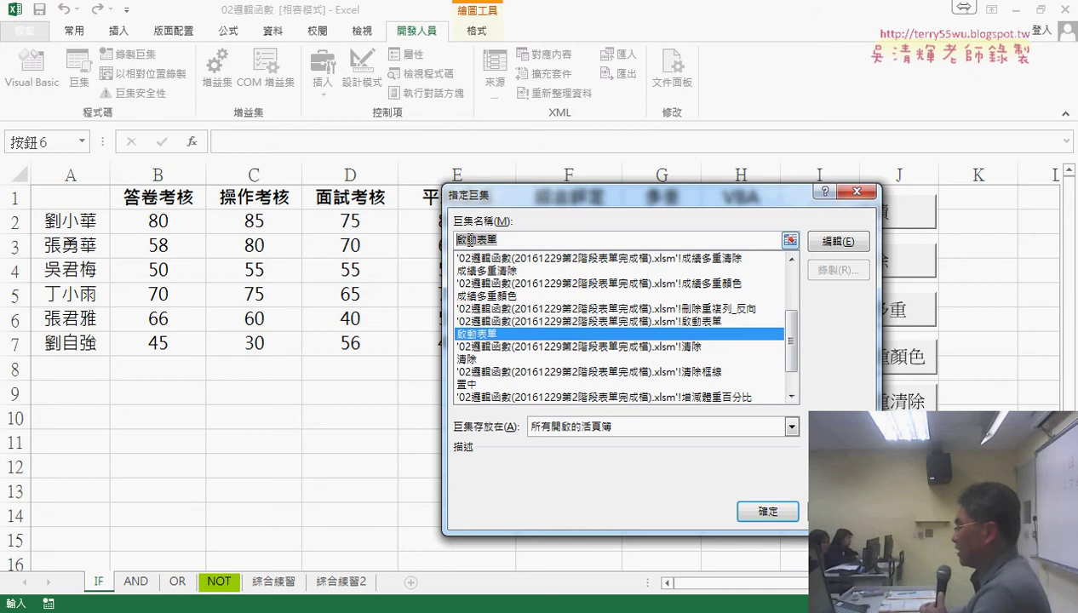
pyautogui.rightClick(466, 239)
pyautogui.click(501, 268)
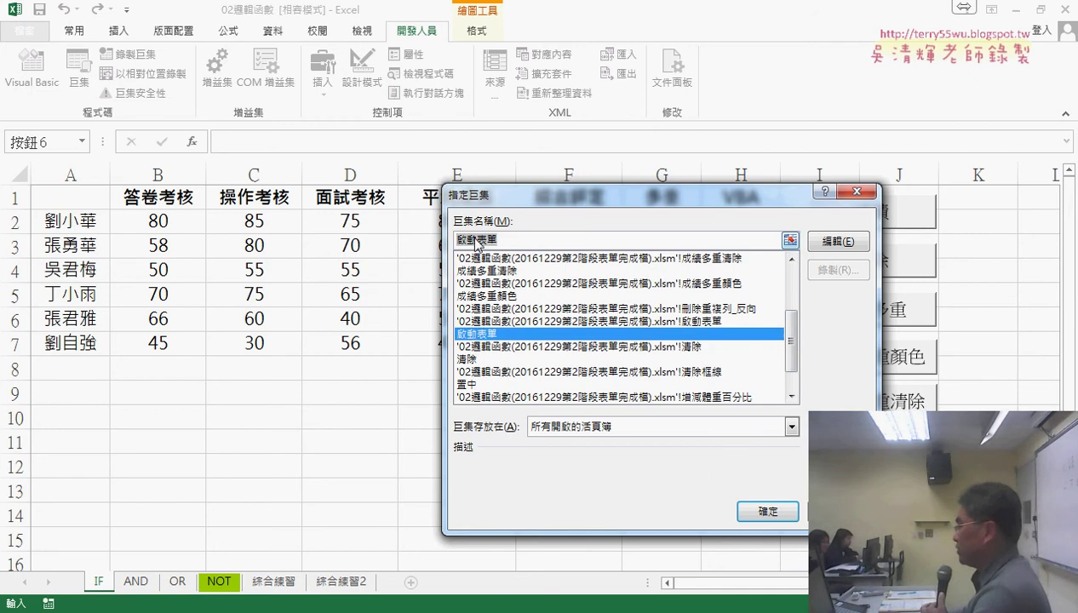
pyautogui.click(766, 511)
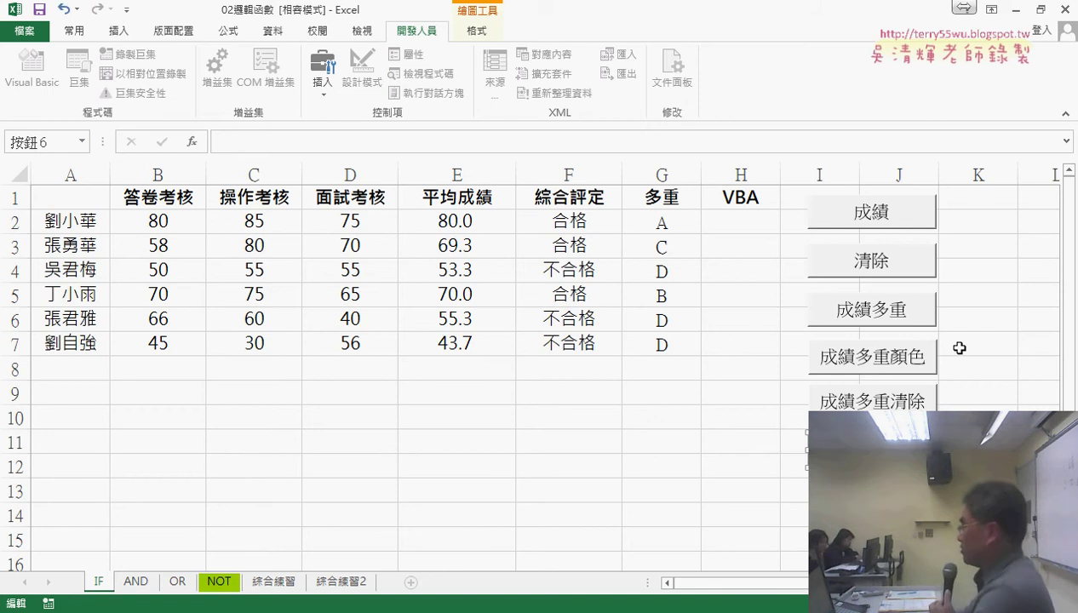
# Exit button editing, then show the 成績系統 form with F5 and close it.
pyautogui.click(1031, 388)
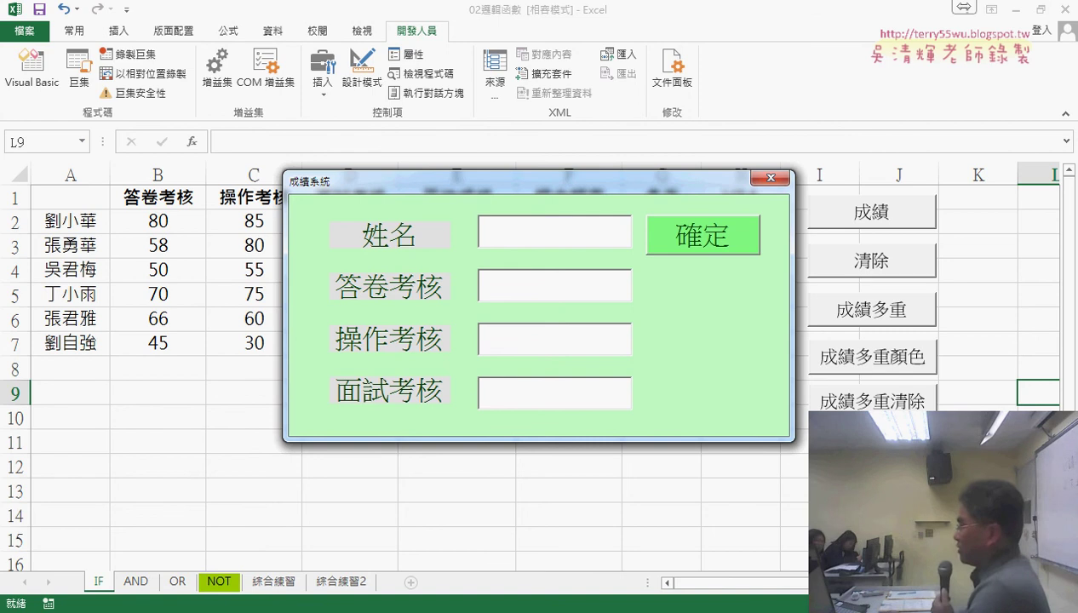
pyautogui.click(771, 179)
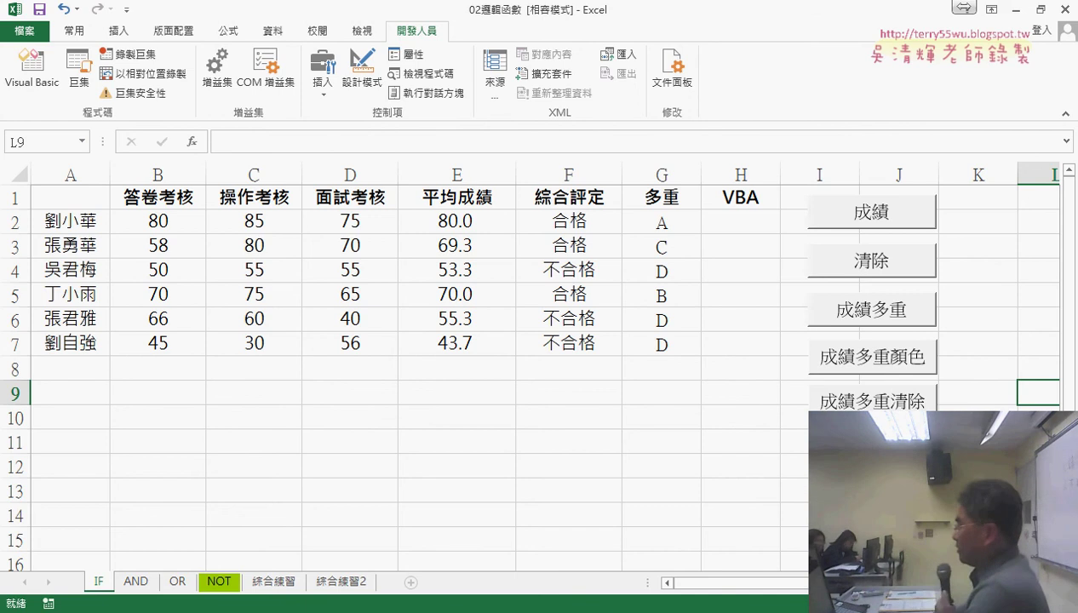
pyautogui.press('F5')
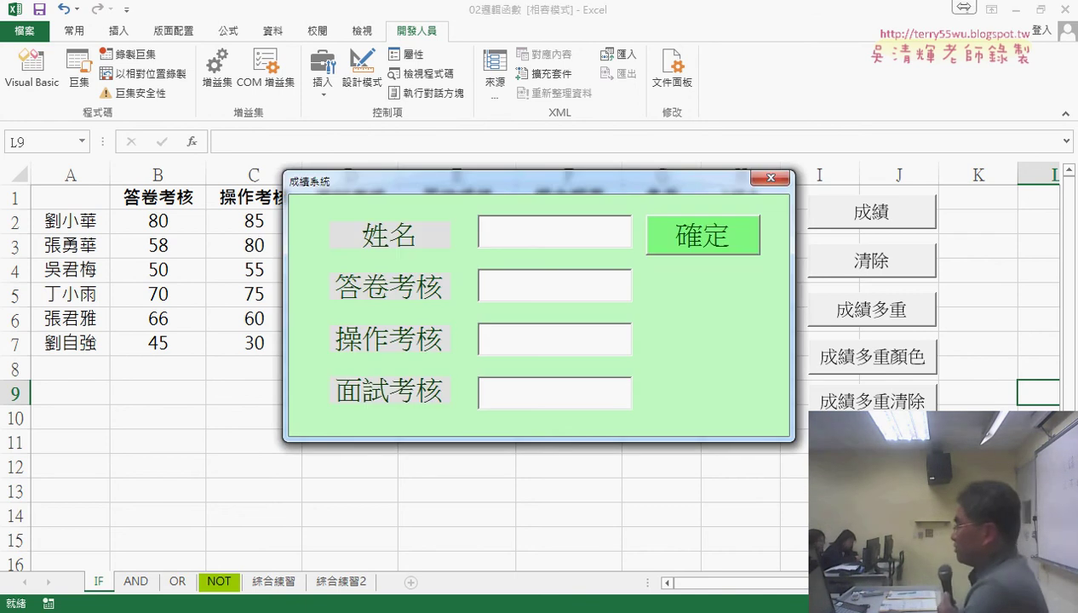
pyautogui.click(771, 178)
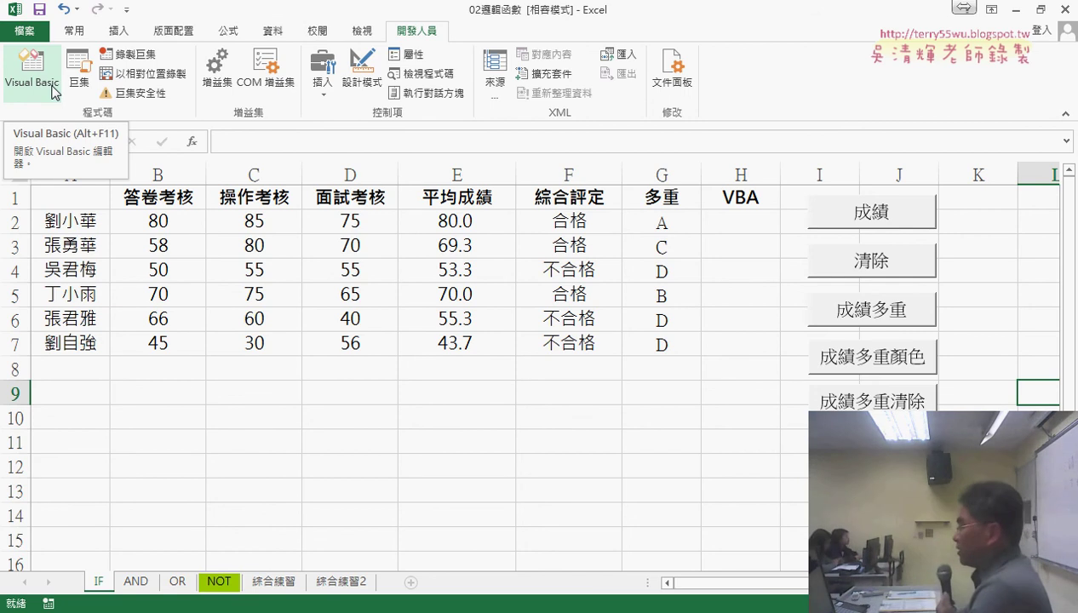
# Open ThisWorkbook's code and create a Workbook_Open event procedure from the Workbook/Open dropdowns.
pyautogui.click(54, 91)
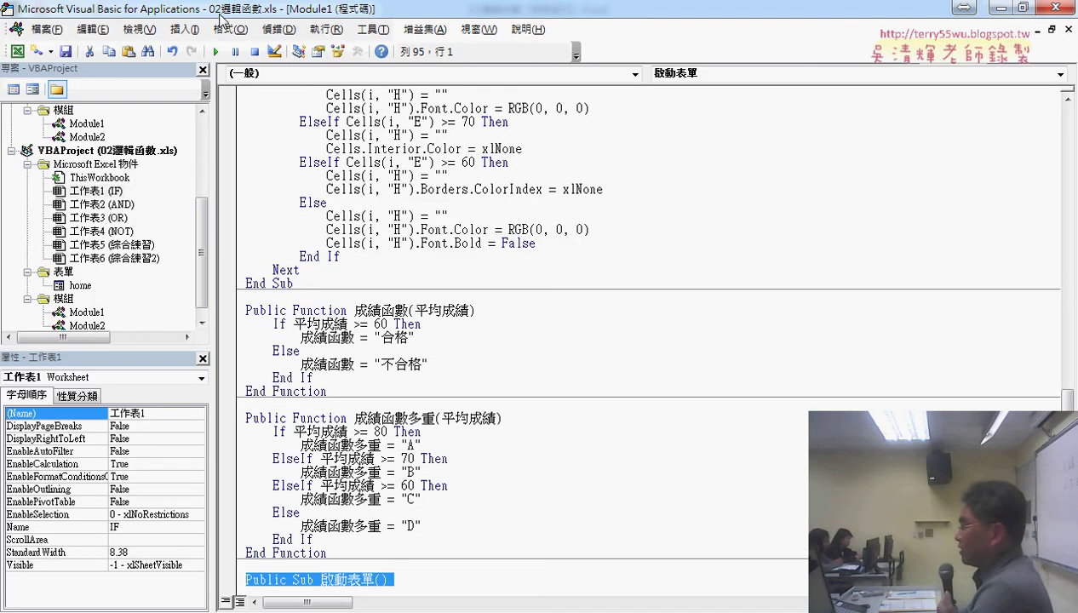
pyautogui.moveTo(217, 13); pyautogui.dragTo(310, 31)
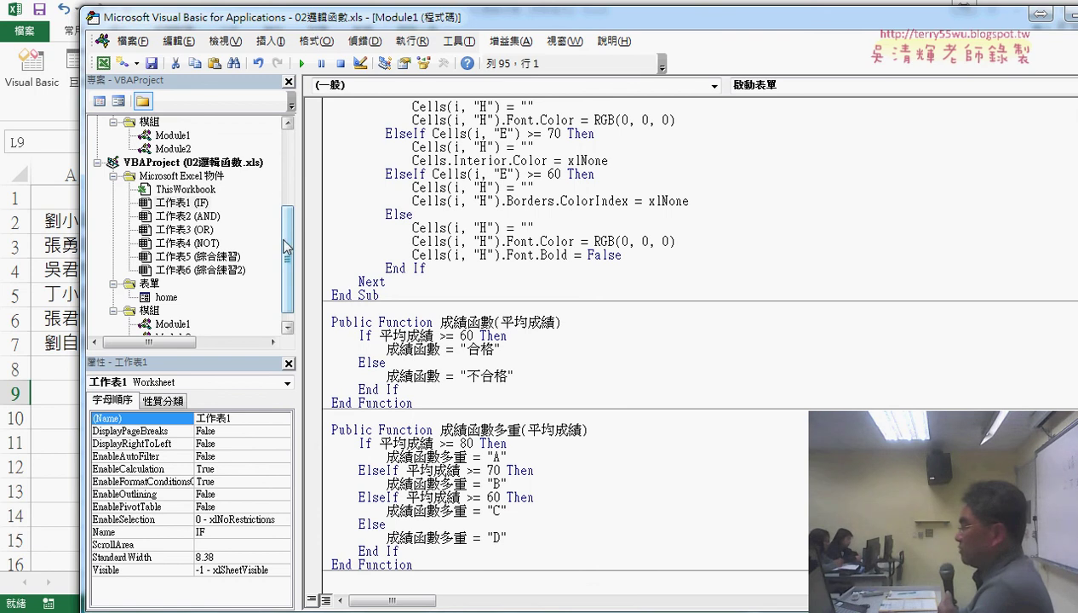
pyautogui.click(153, 164)
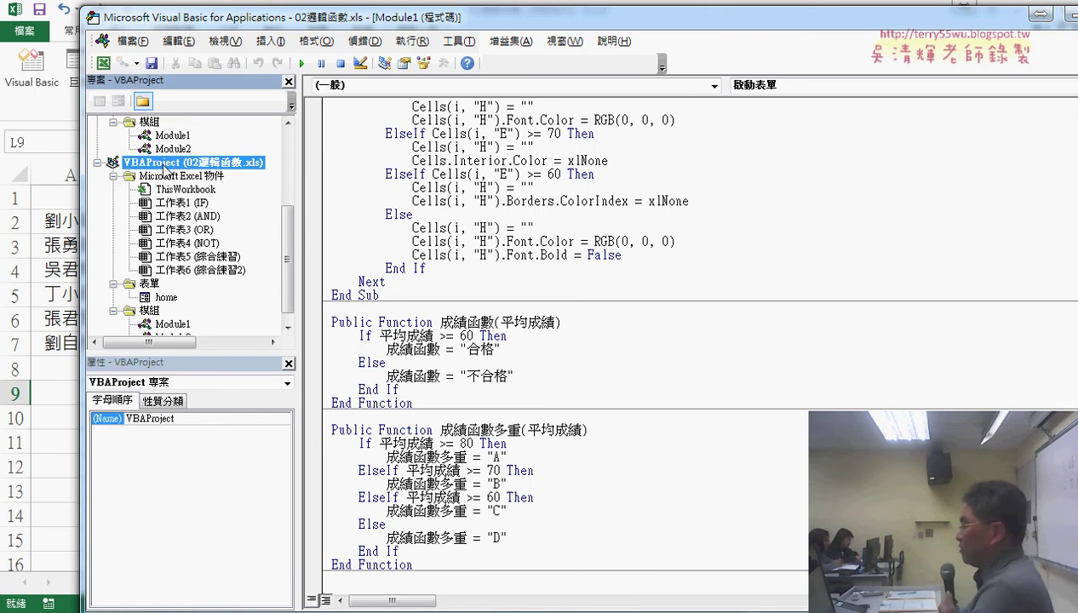
pyautogui.click(184, 191)
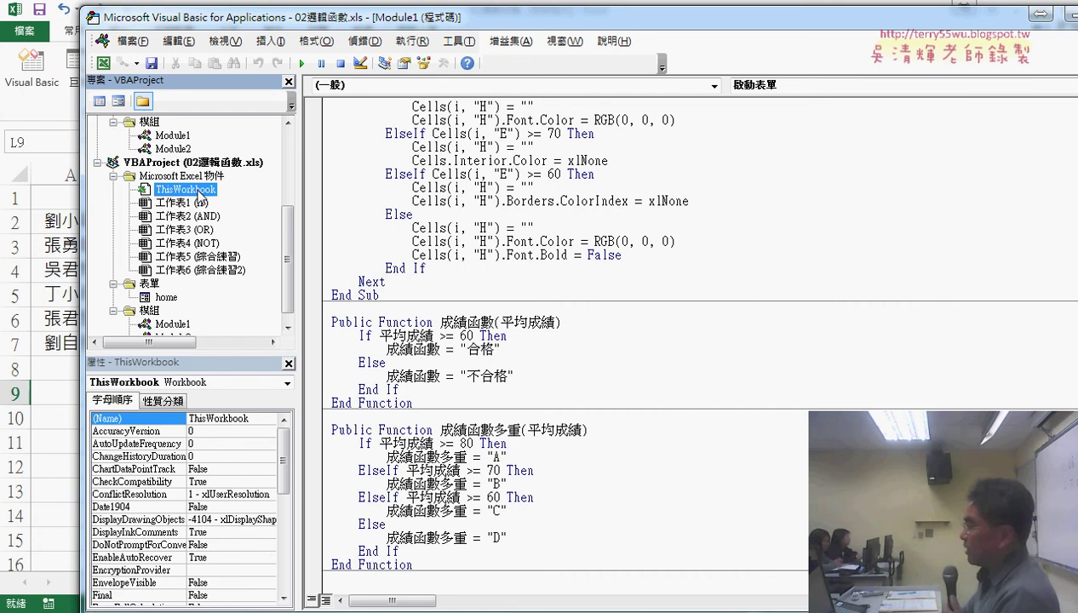
pyautogui.doubleClick(199, 191)
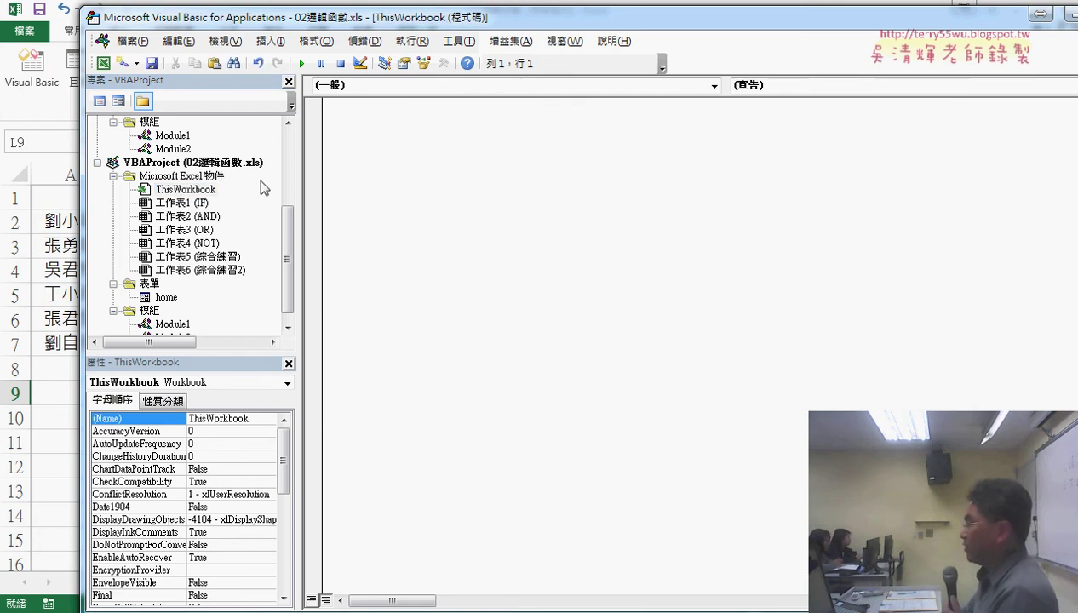
pyautogui.click(423, 86)
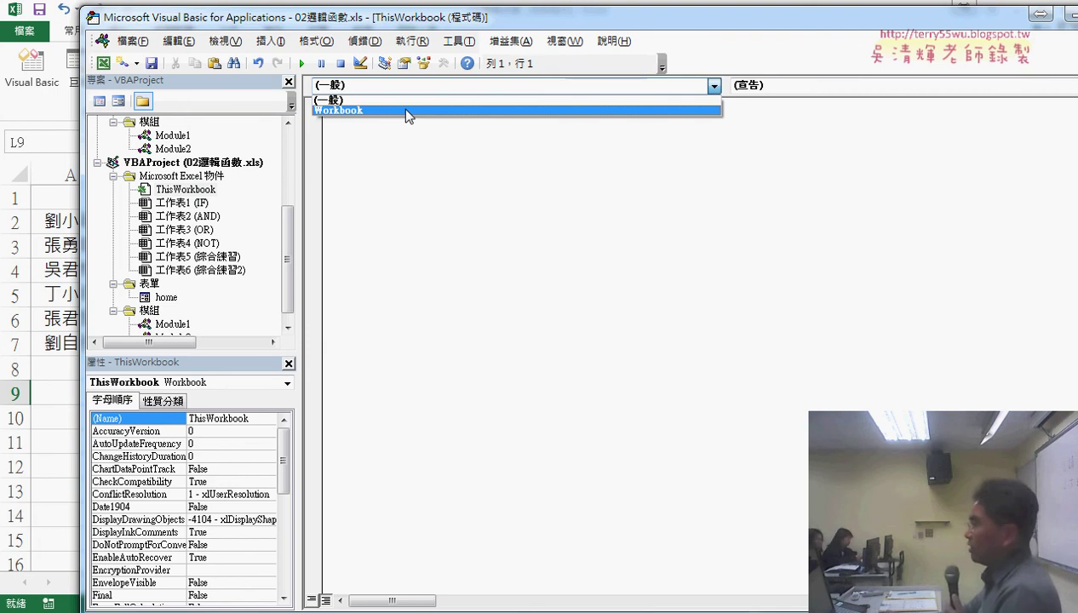
pyautogui.click(406, 111)
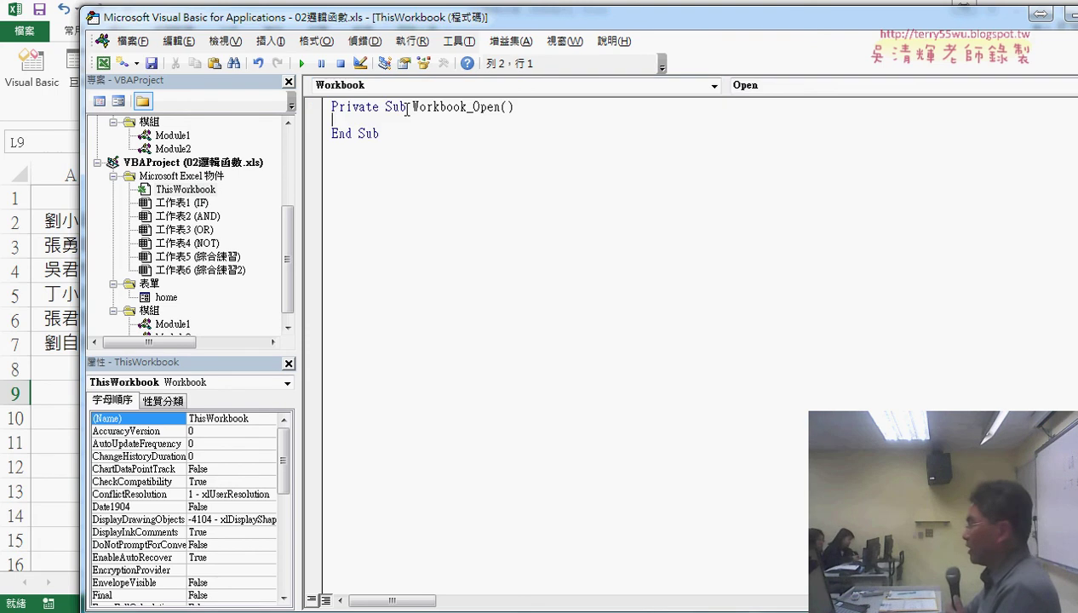
pyautogui.click(801, 85)
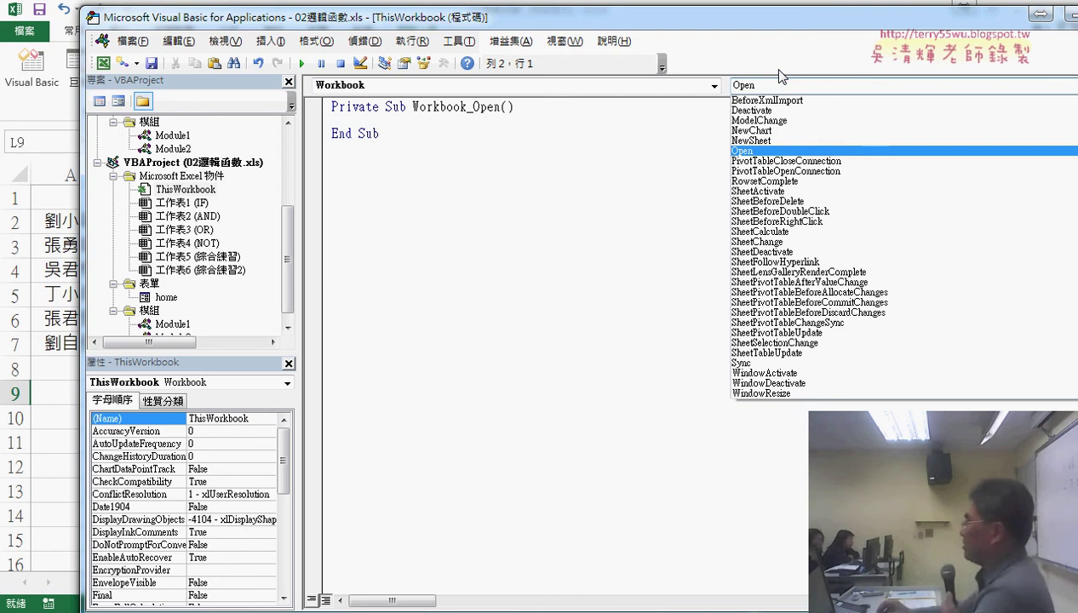
pyautogui.click(761, 152)
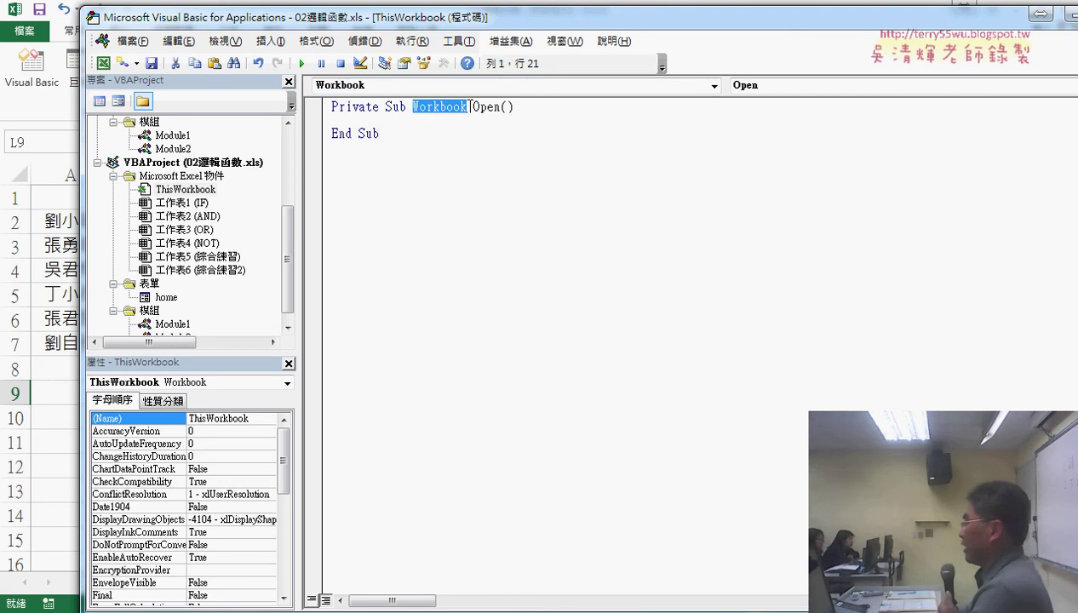
# Enter home.Show inside Workbook_Open, then close the VBA editor.
pyautogui.moveTo(475, 107); pyautogui.dragTo(502, 107)
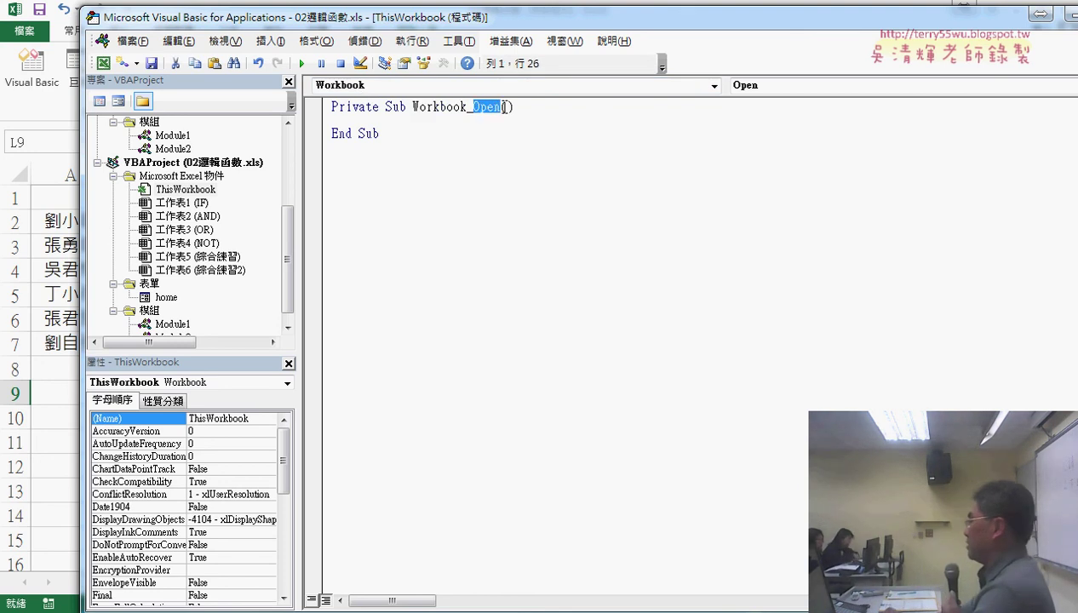
pyautogui.click(475, 120)
pyautogui.press('Tab')
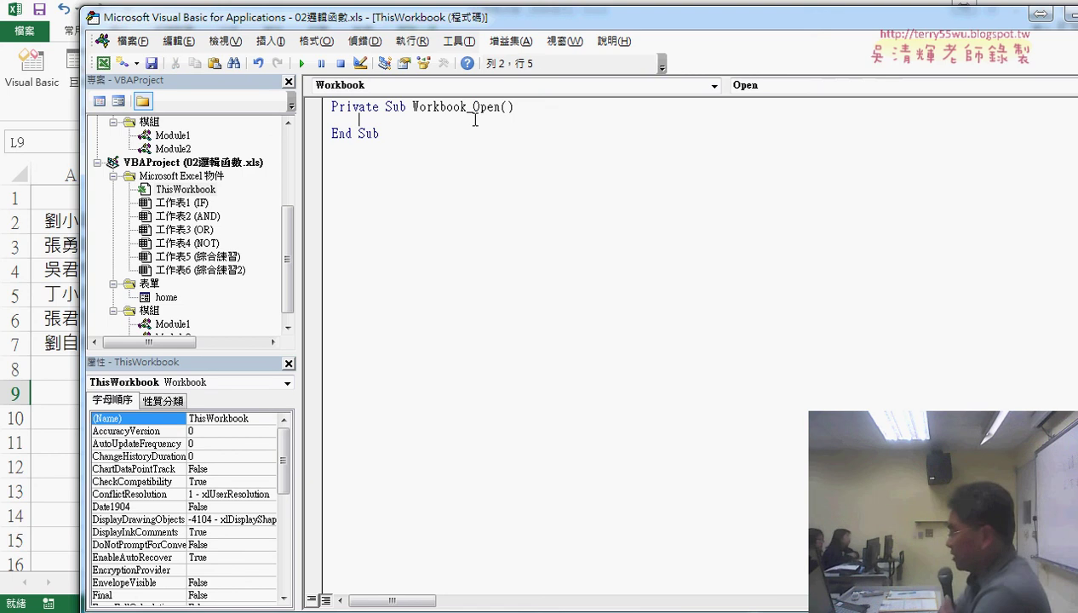
pyautogui.write('home')
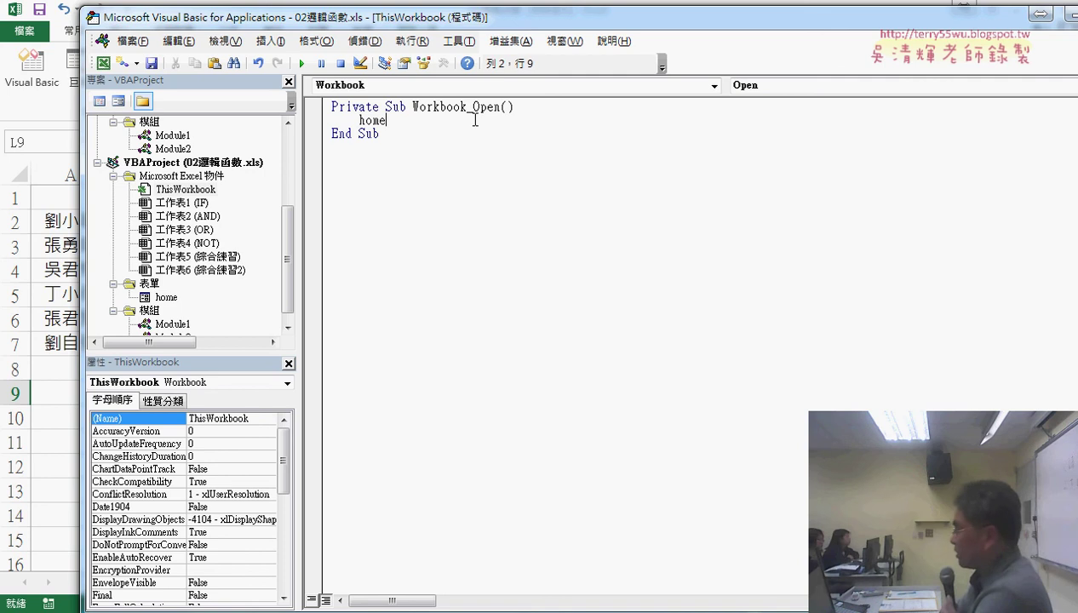
pyautogui.write('.')
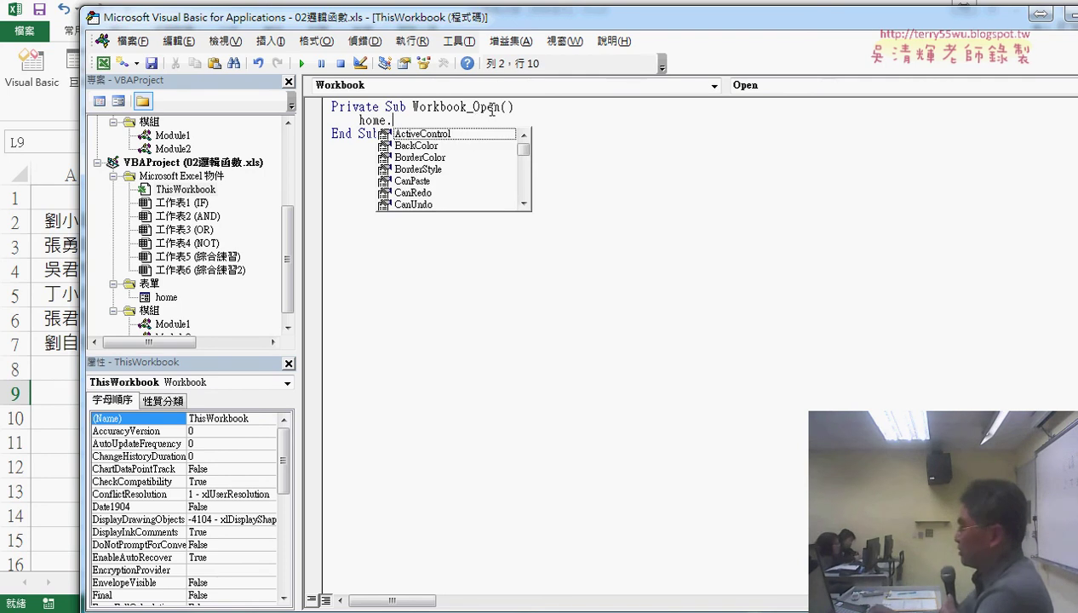
pyautogui.write('s')
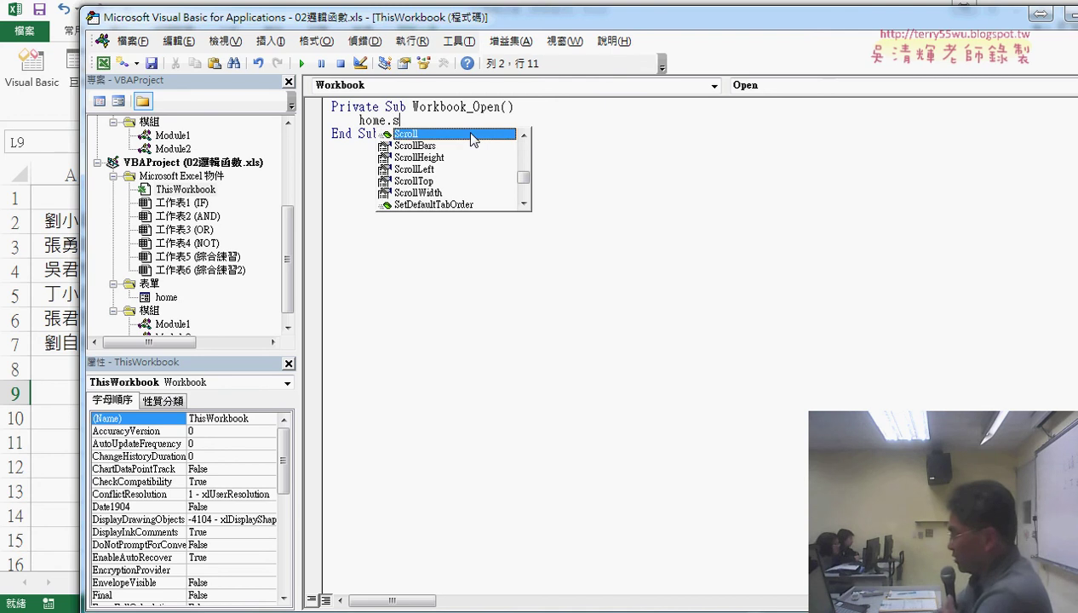
pyautogui.write('how')
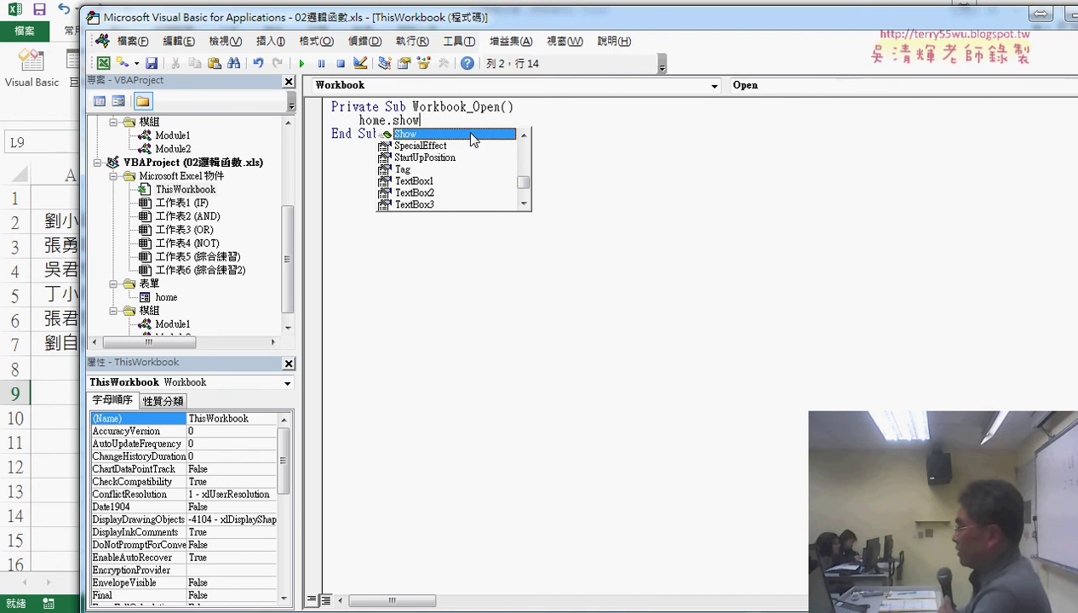
pyautogui.click(679, 230)
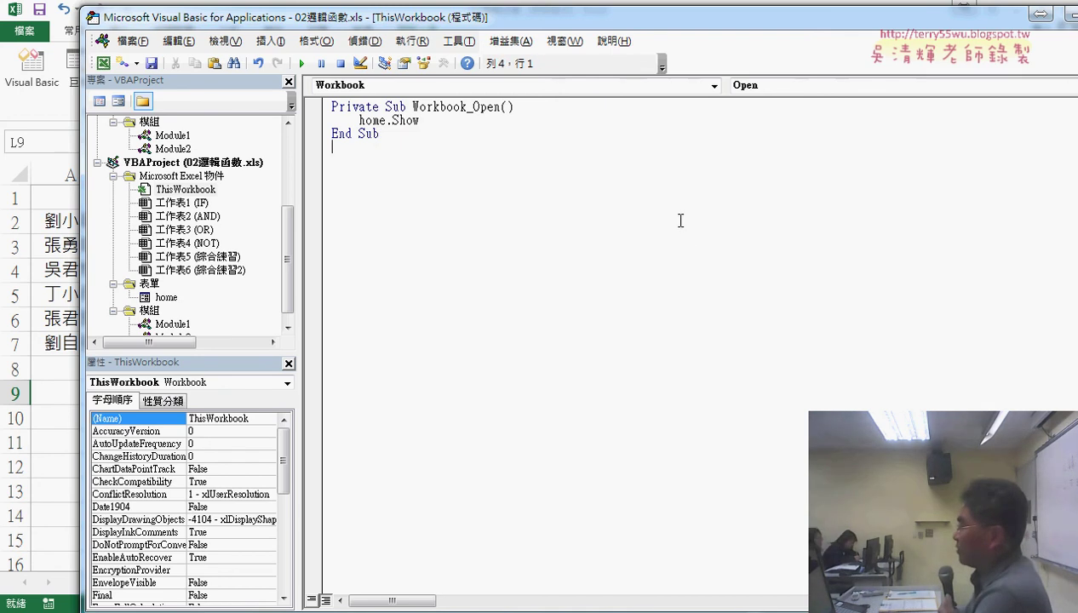
pyautogui.doubleClick(94, 20)
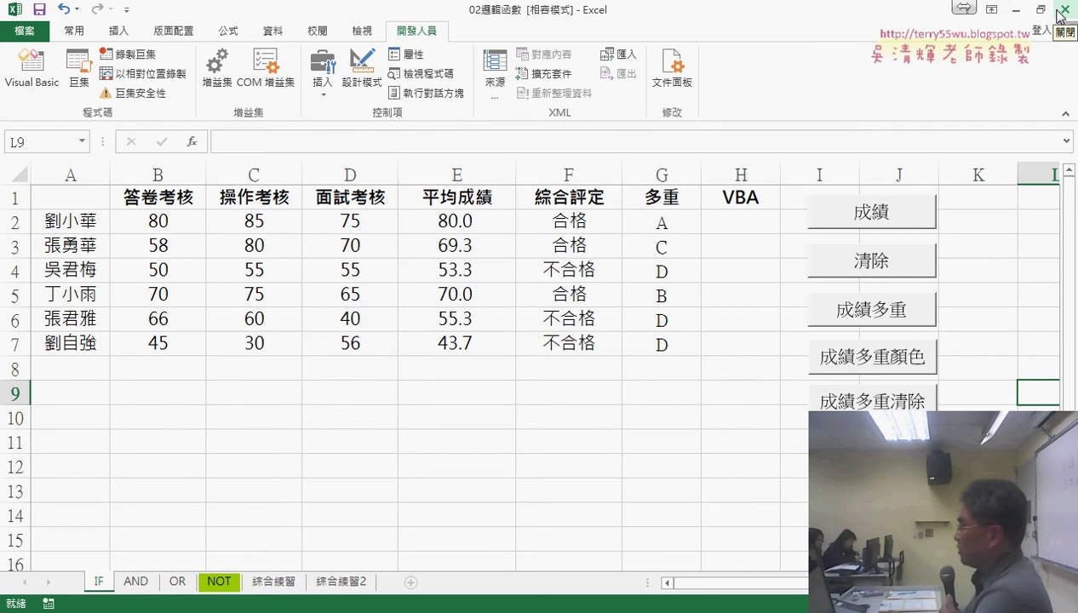
# Save and close 02邏輯函數.xls, reopen it, and close the auto-shown 成績系統 form.
pyautogui.click(1063, 10)
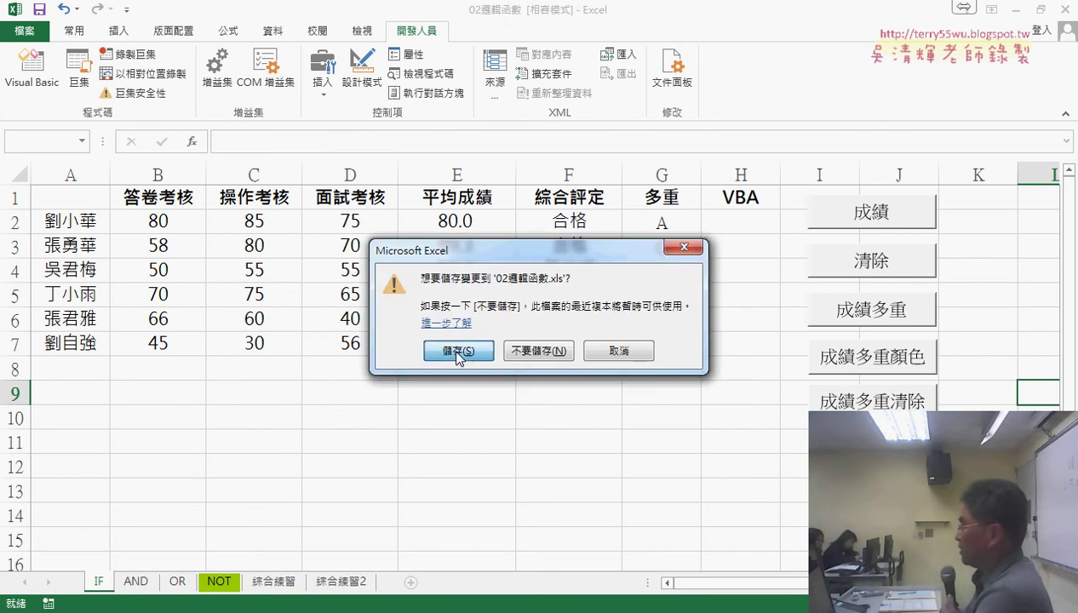
pyautogui.click(458, 353)
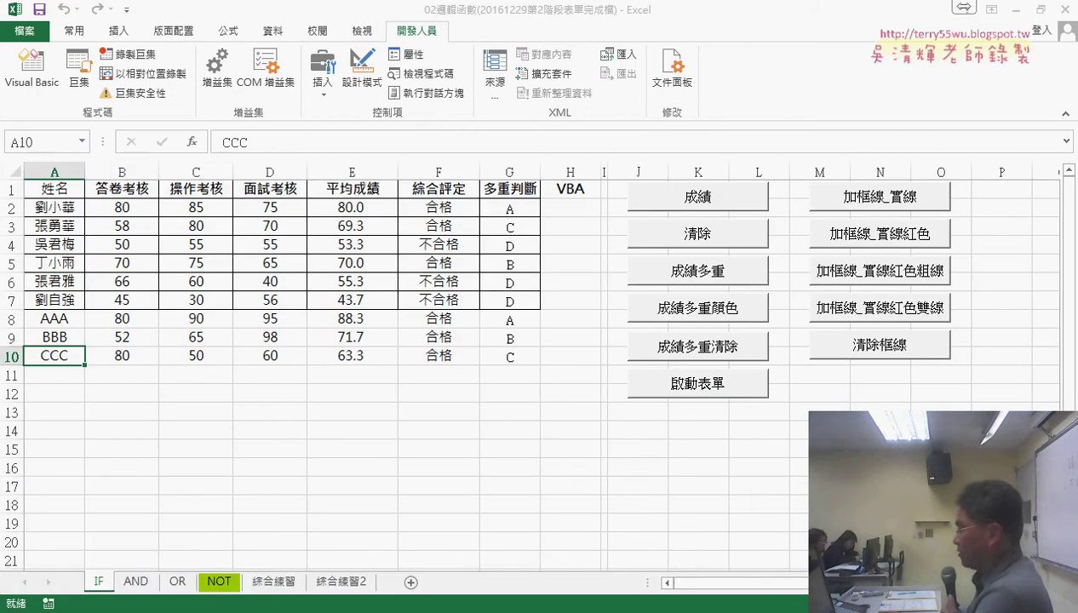
pyautogui.moveTo(383, 612)
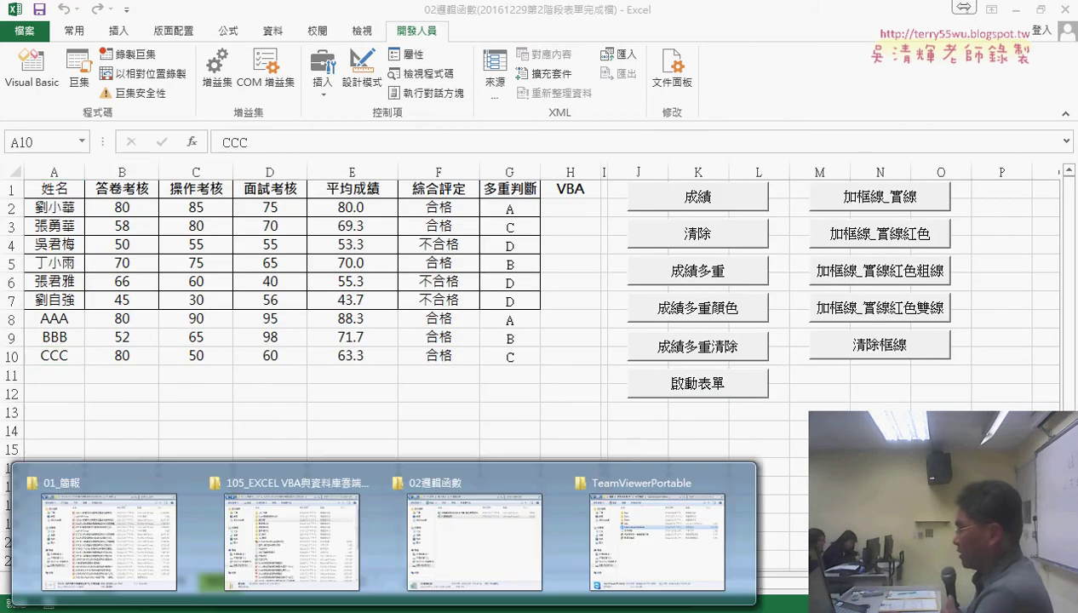
pyautogui.click(424, 569)
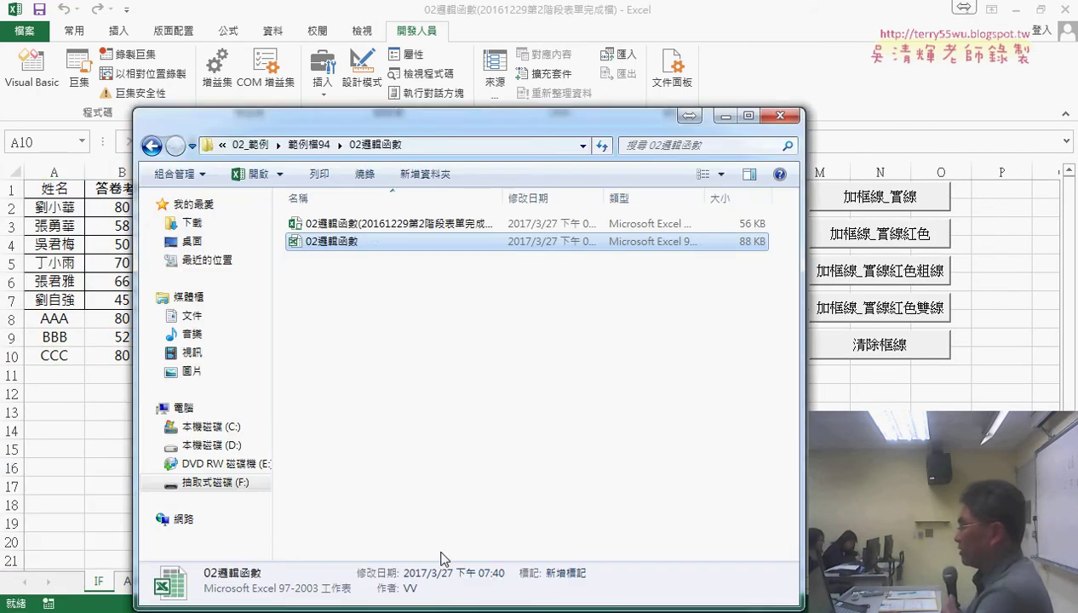
pyautogui.doubleClick(363, 249)
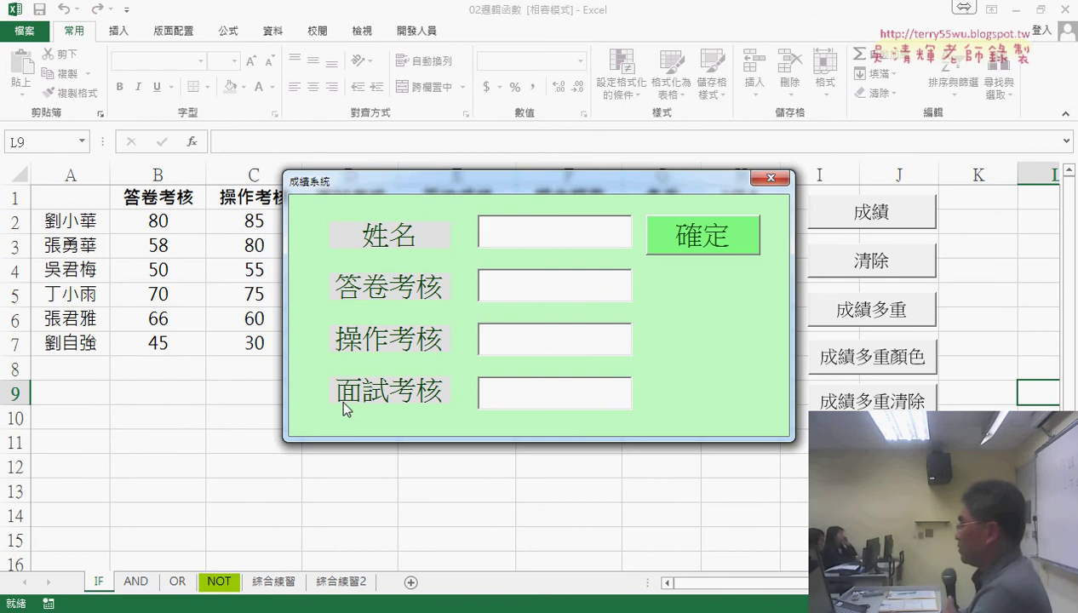
pyautogui.click(771, 179)
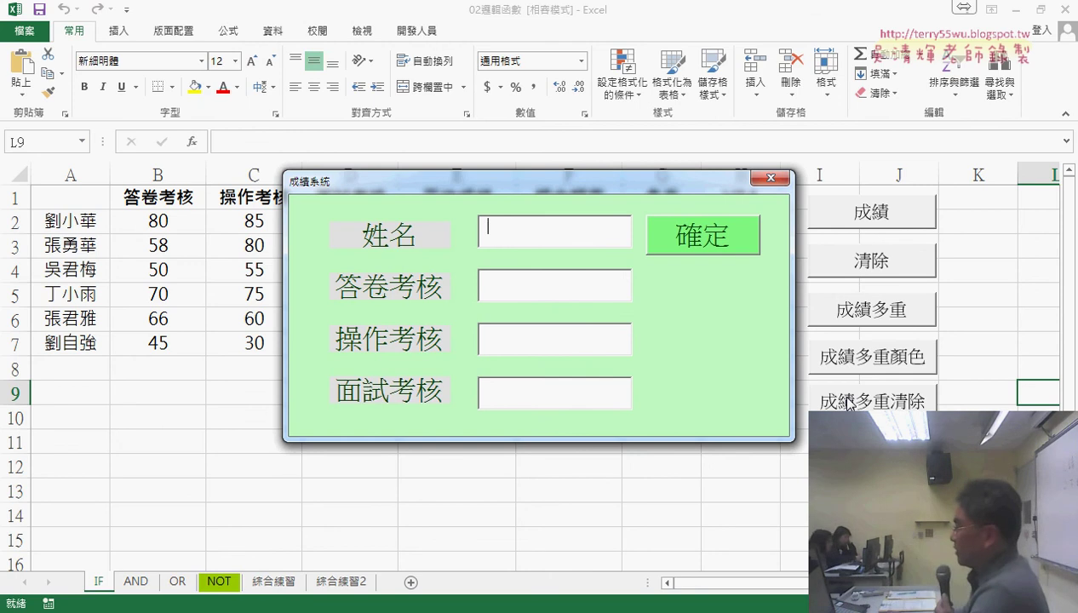
# Reopen the VBA editor and highlight the home.Show line in Module1's 啟動表單.
pyautogui.click(770, 178)
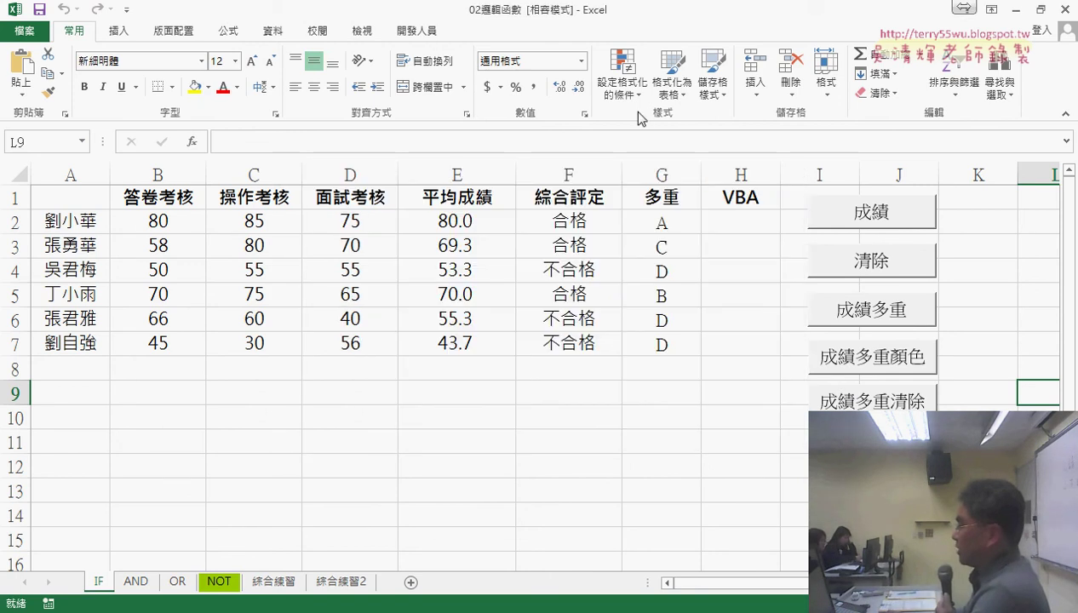
pyautogui.click(416, 30)
pyautogui.click(34, 69)
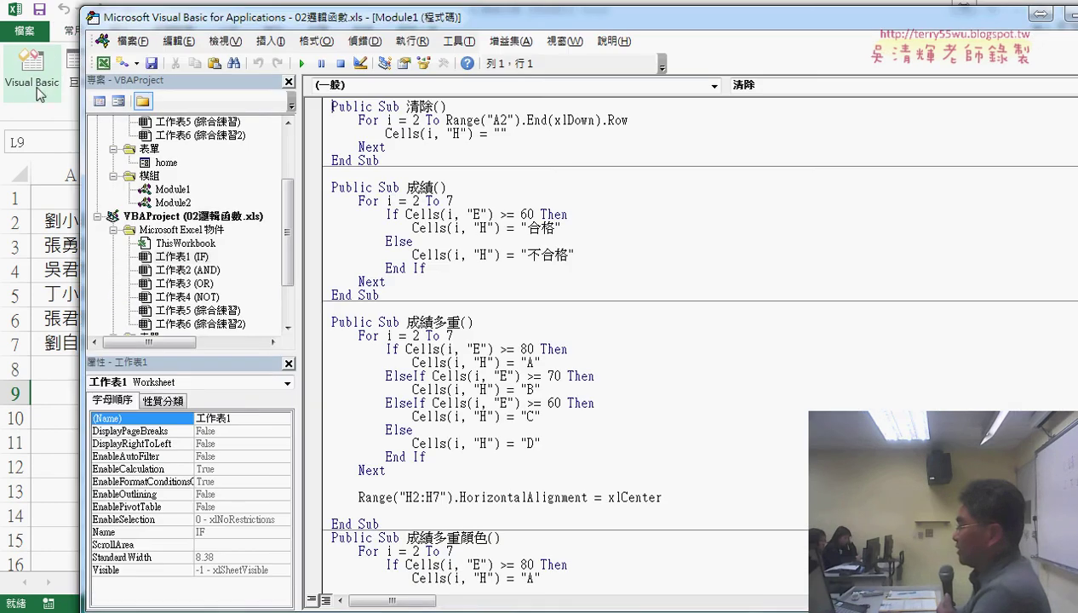
pyautogui.doubleClick(173, 191)
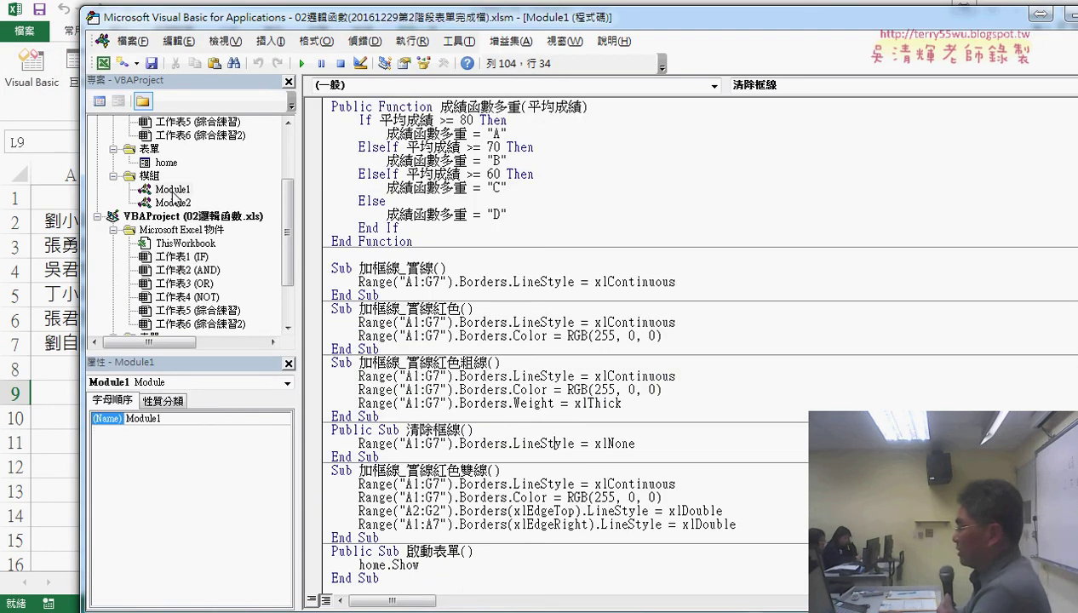
pyautogui.scroll(-1, 424, 371)
pyautogui.moveTo(407, 512); pyautogui.dragTo(446, 512)
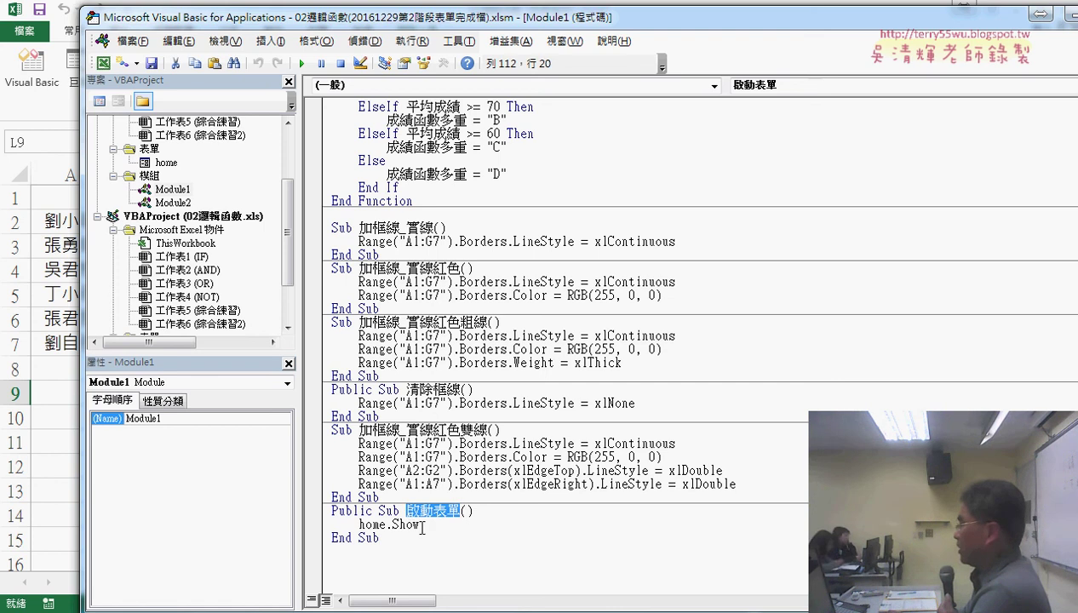
pyautogui.moveTo(421, 525); pyautogui.dragTo(359, 525)
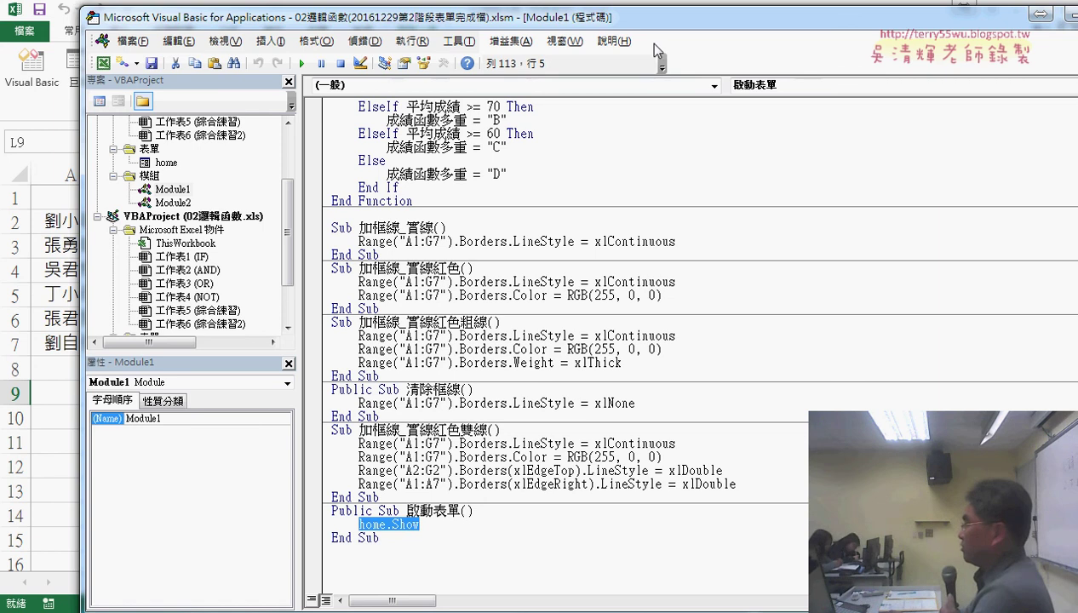
# Narrow the editor to reveal the worksheet buttons and circle 啟動表單 and Module1.
pyautogui.moveTo(654, 7); pyautogui.dragTo(674, 6)
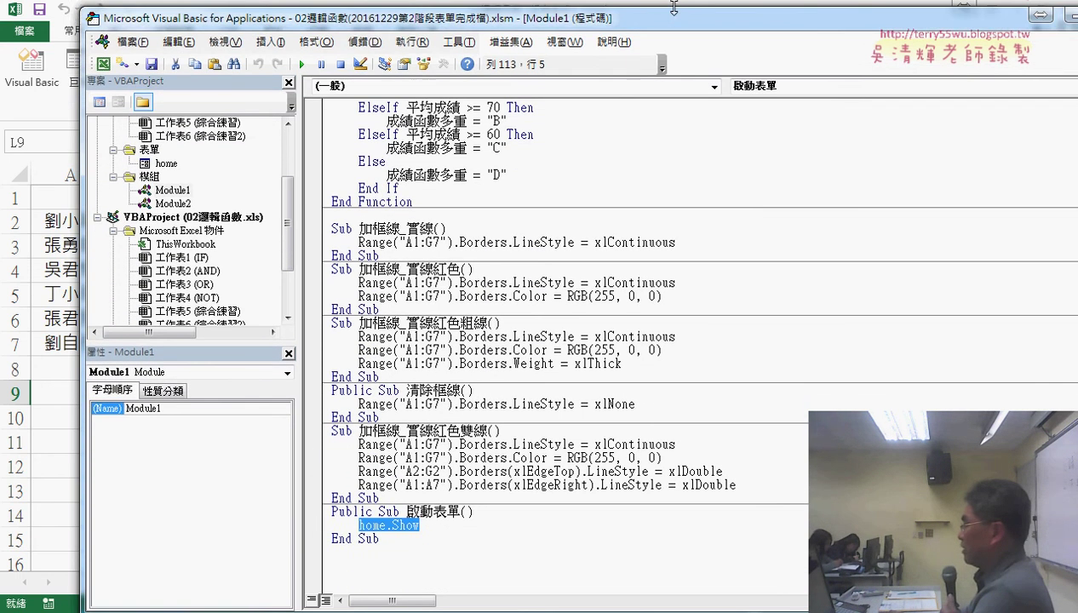
pyautogui.doubleClick(673, 10)
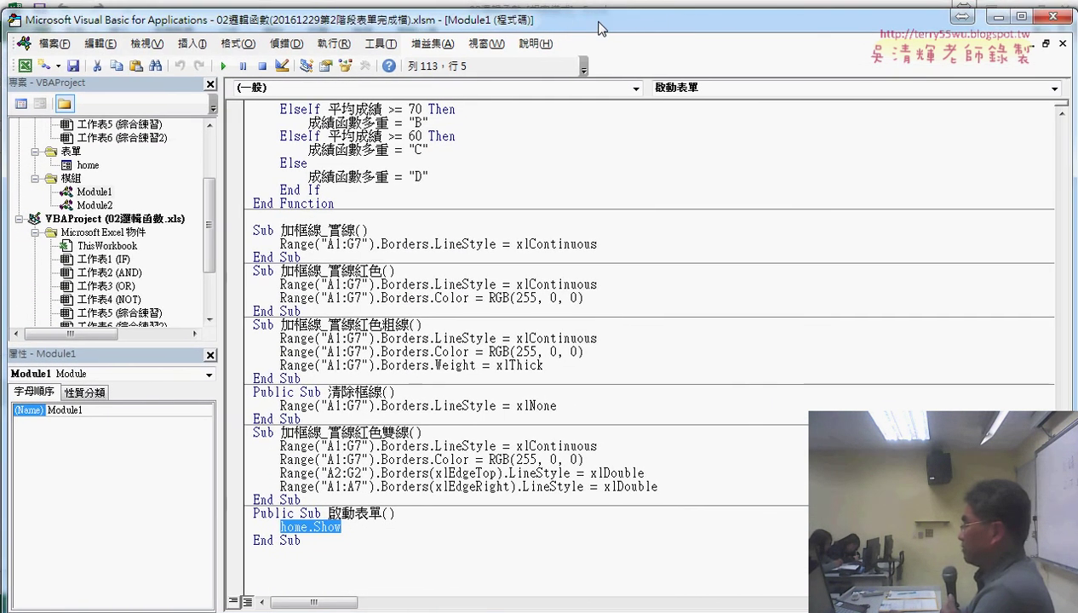
pyautogui.moveTo(1064, 229); pyautogui.dragTo(698, 233)
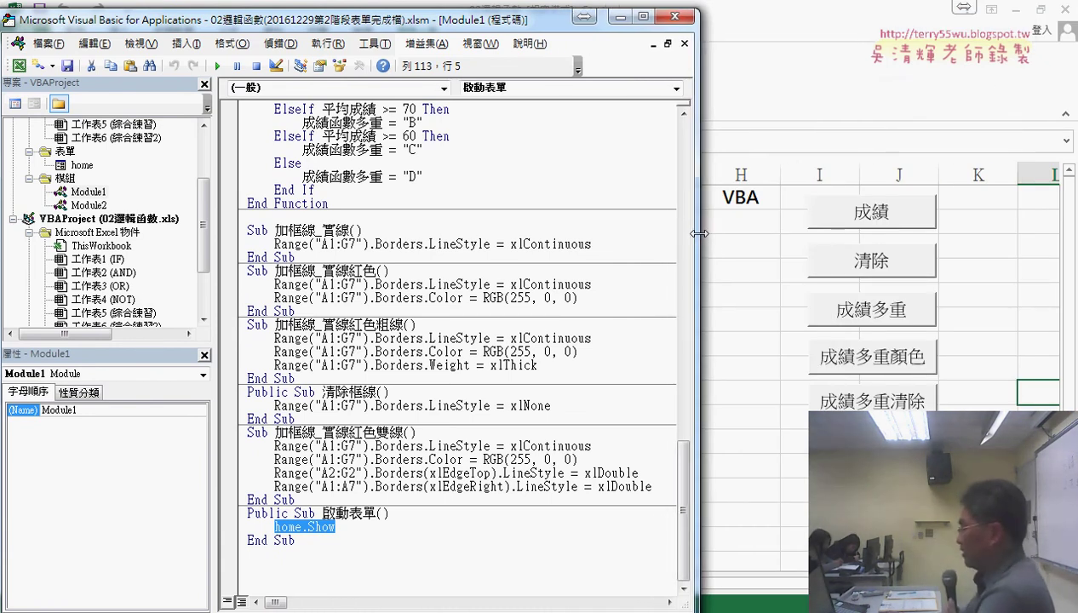
pyautogui.moveTo(299, 560)
pyautogui.mouseDown()
pyautogui.moveTo(253, 494)
pyautogui.moveTo(305, 572)
pyautogui.mouseUp()
pyautogui.moveTo(110, 205)
pyautogui.mouseDown()
pyautogui.moveTo(126, 201)
pyautogui.moveTo(232, 503)
pyautogui.mouseUp()
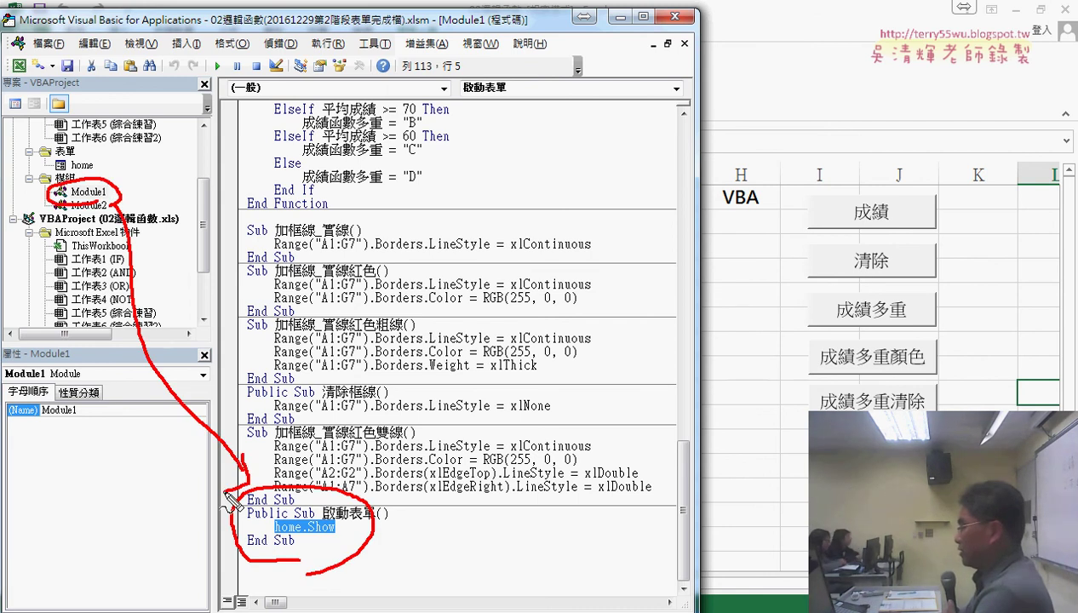
pyautogui.moveTo(387, 527)
pyautogui.mouseDown()
pyautogui.moveTo(784, 461)
pyautogui.moveTo(772, 466)
pyautogui.mouseUp()
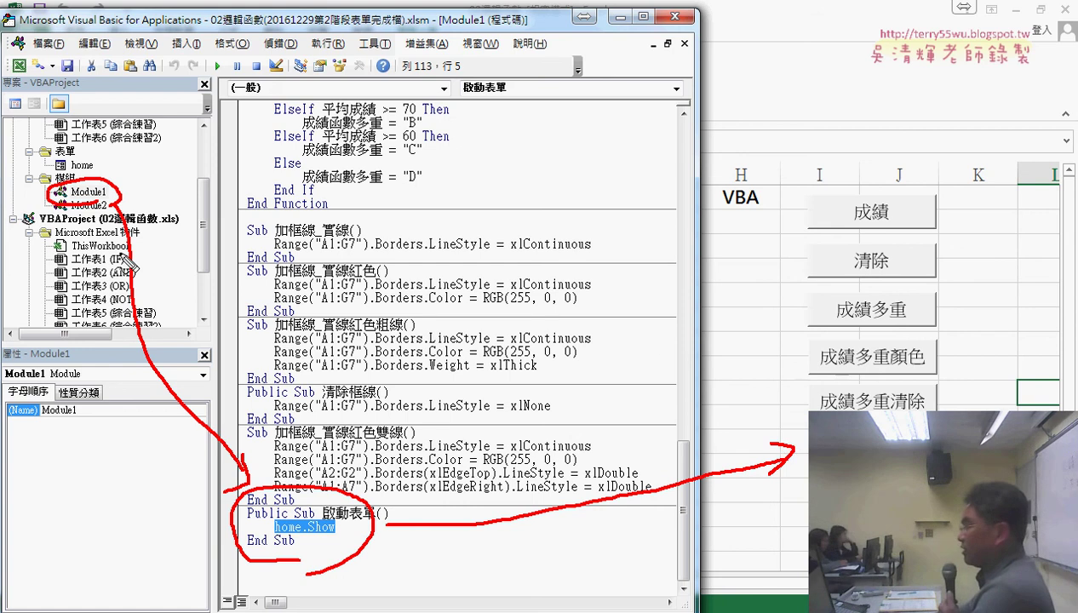
pyautogui.moveTo(136, 256)
pyautogui.mouseDown()
pyautogui.moveTo(143, 246)
pyautogui.moveTo(128, 271)
pyautogui.mouseUp()
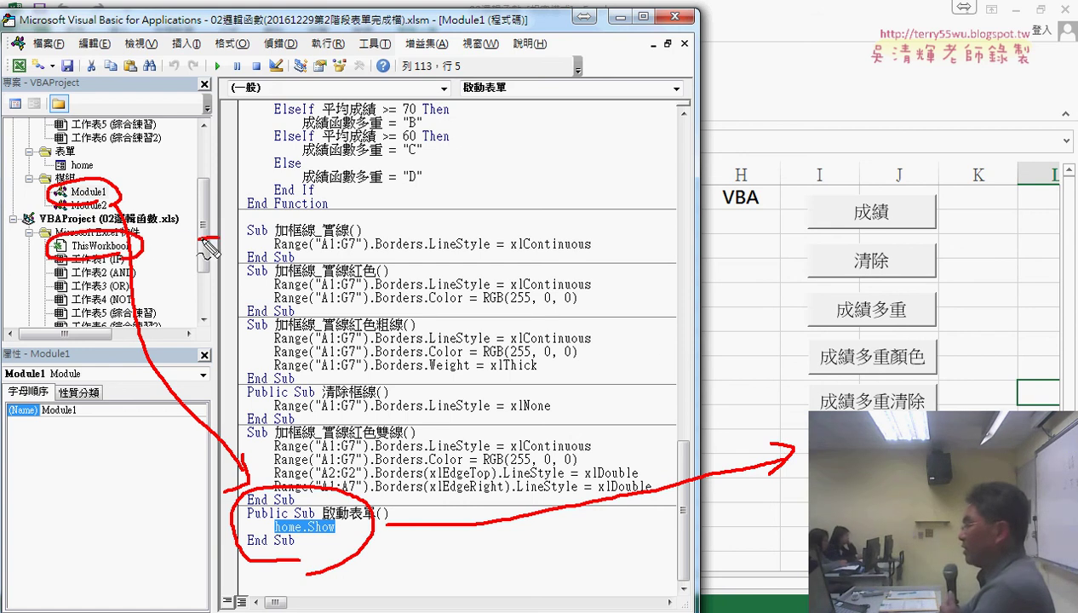
pyautogui.moveTo(219, 239)
pyautogui.mouseDown()
pyautogui.moveTo(134, 246)
pyautogui.moveTo(167, 255)
pyautogui.mouseUp()
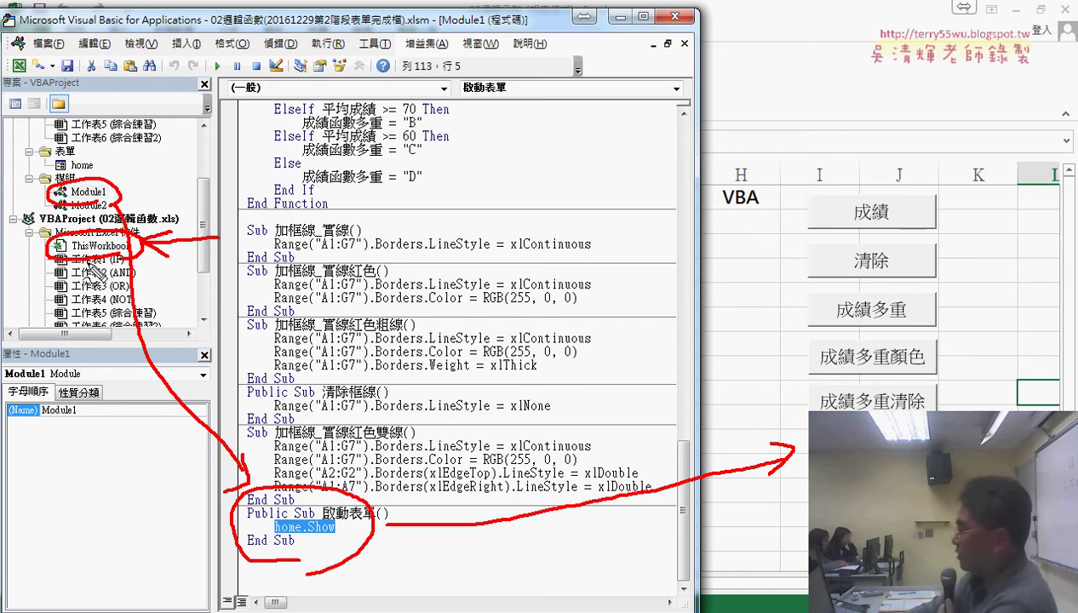
pyautogui.press('Escape')
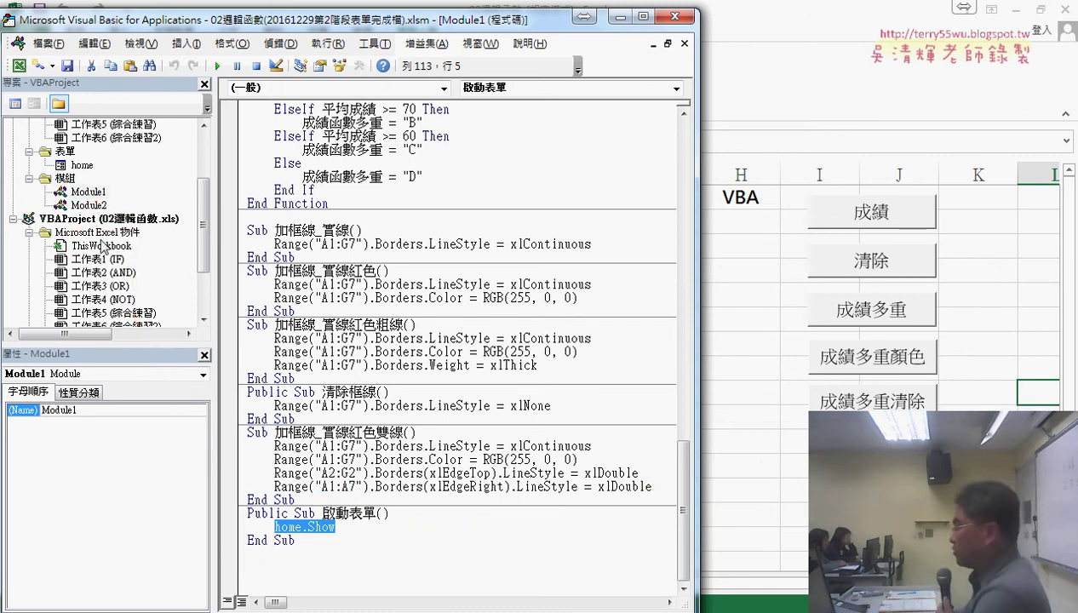
# Show ThisWorkbook's code with the Workbook object and highlight the home.Show line in Workbook_Open.
pyautogui.doubleClick(104, 245)
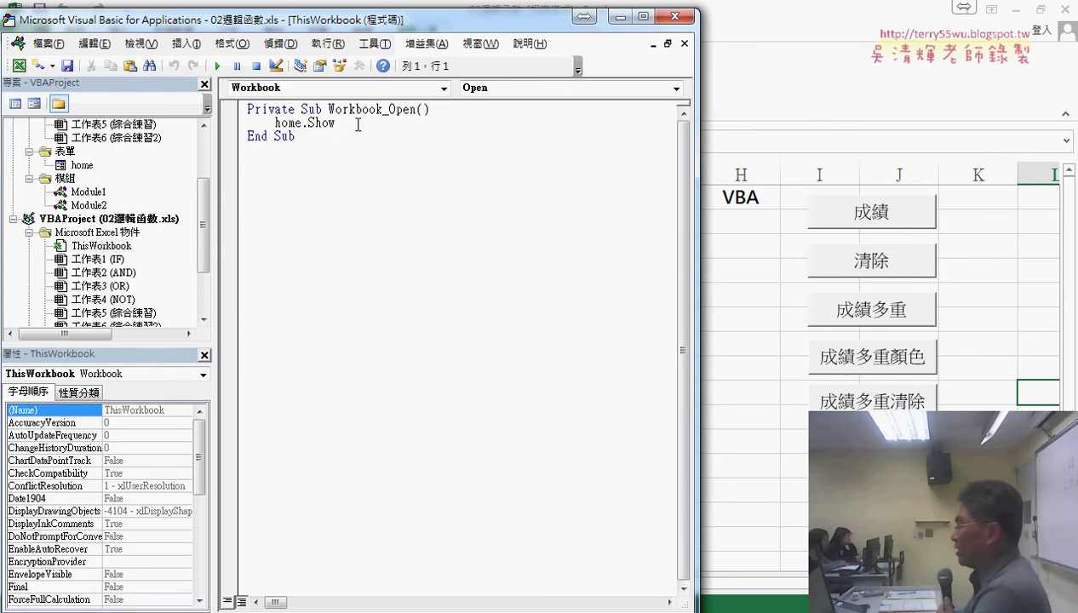
pyautogui.click(366, 90)
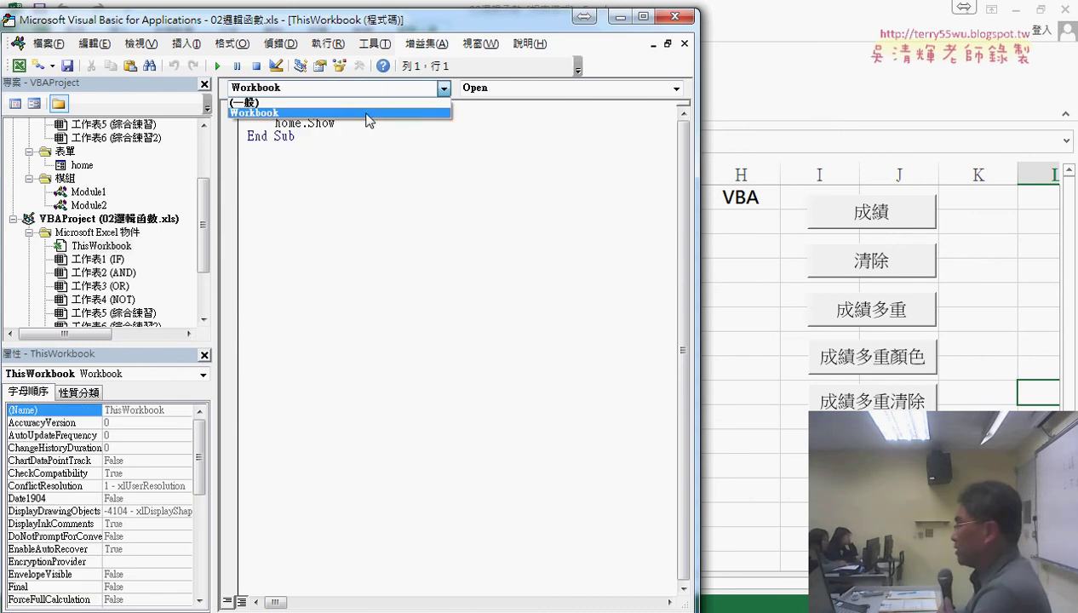
pyautogui.click(398, 88)
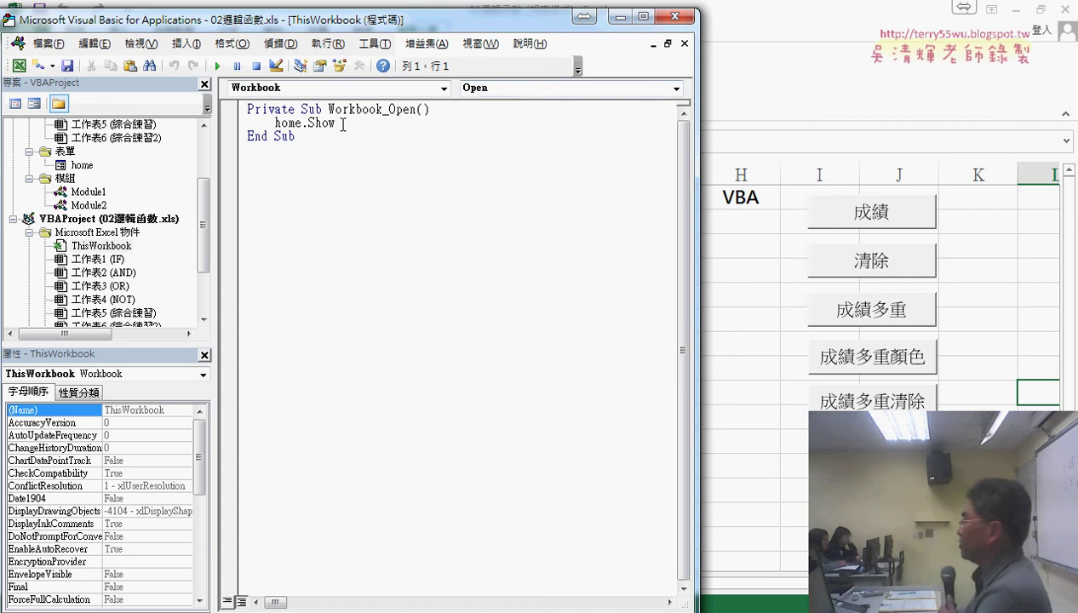
pyautogui.moveTo(335, 123); pyautogui.dragTo(276, 123)
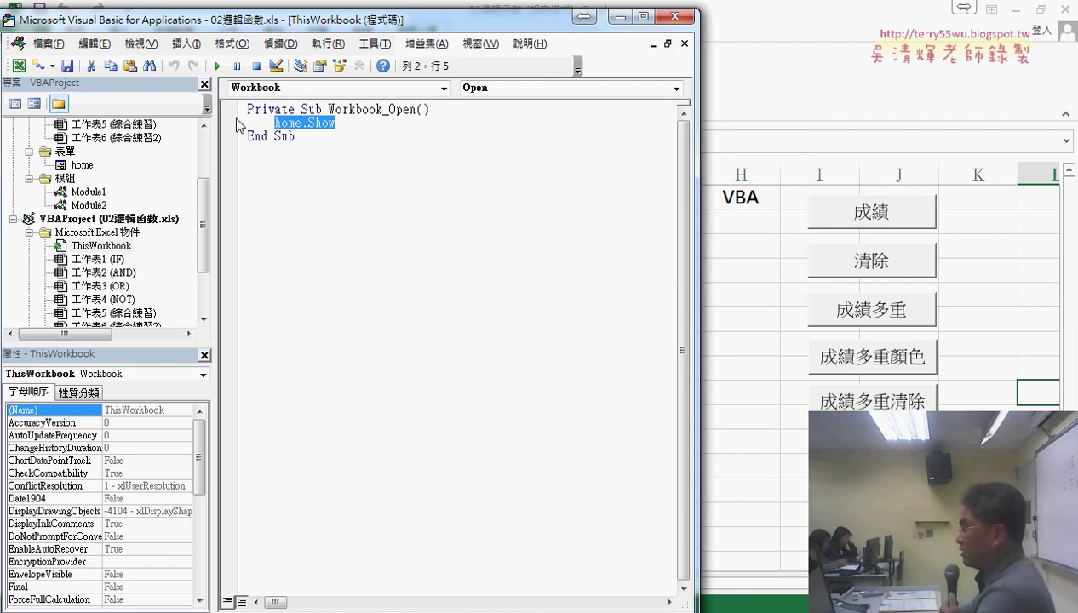
# Open the home UserForm design and widen the editor to show the full green 成績系統 form.
pyautogui.moveTo(203, 240); pyautogui.dragTo(202, 255)
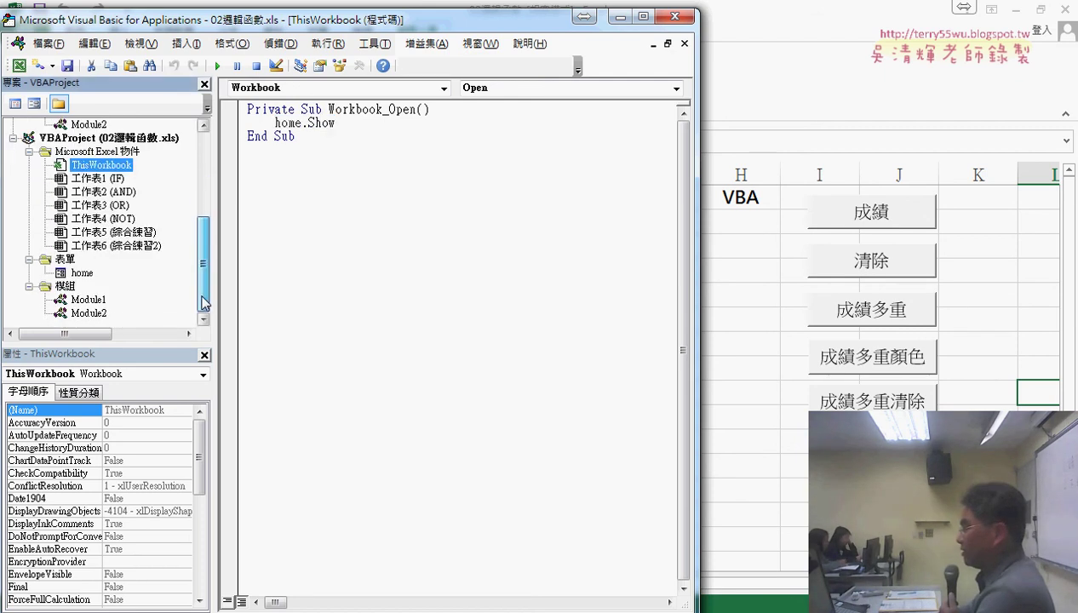
pyautogui.doubleClick(81, 272)
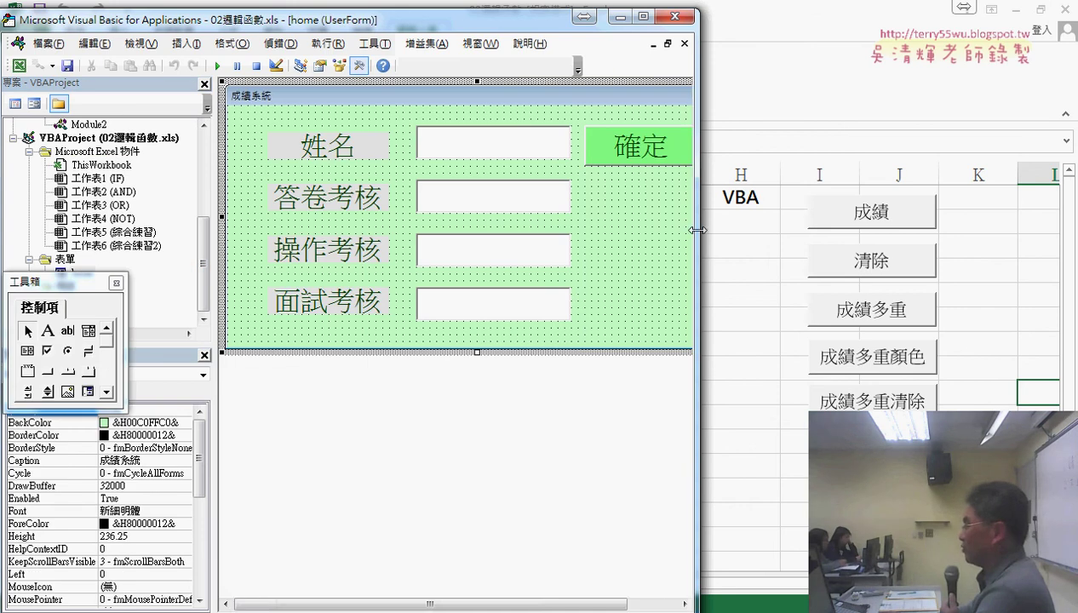
pyautogui.moveTo(698, 230); pyautogui.dragTo(839, 230)
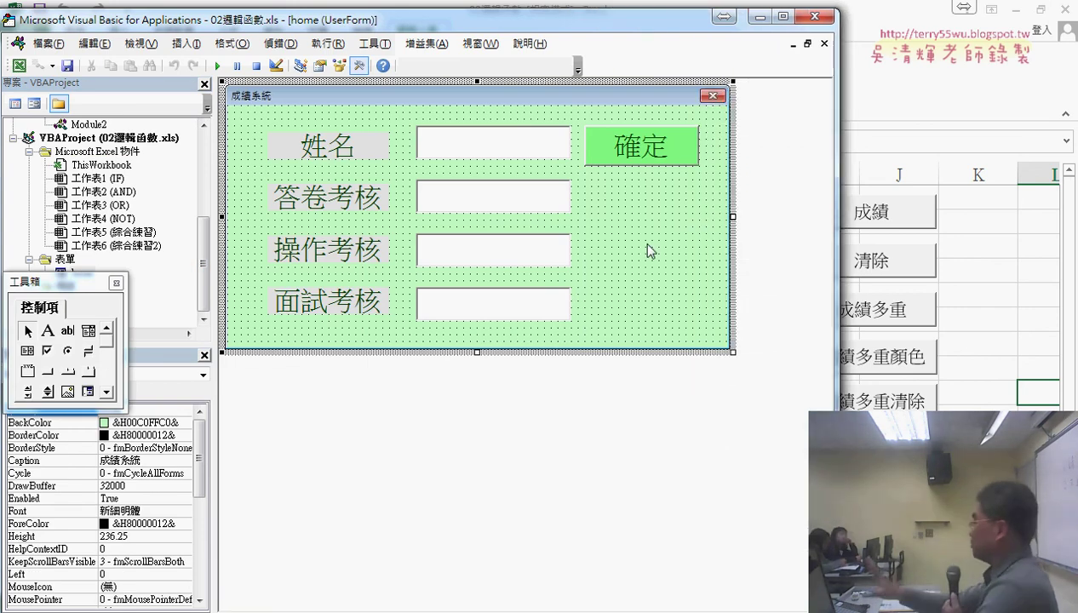